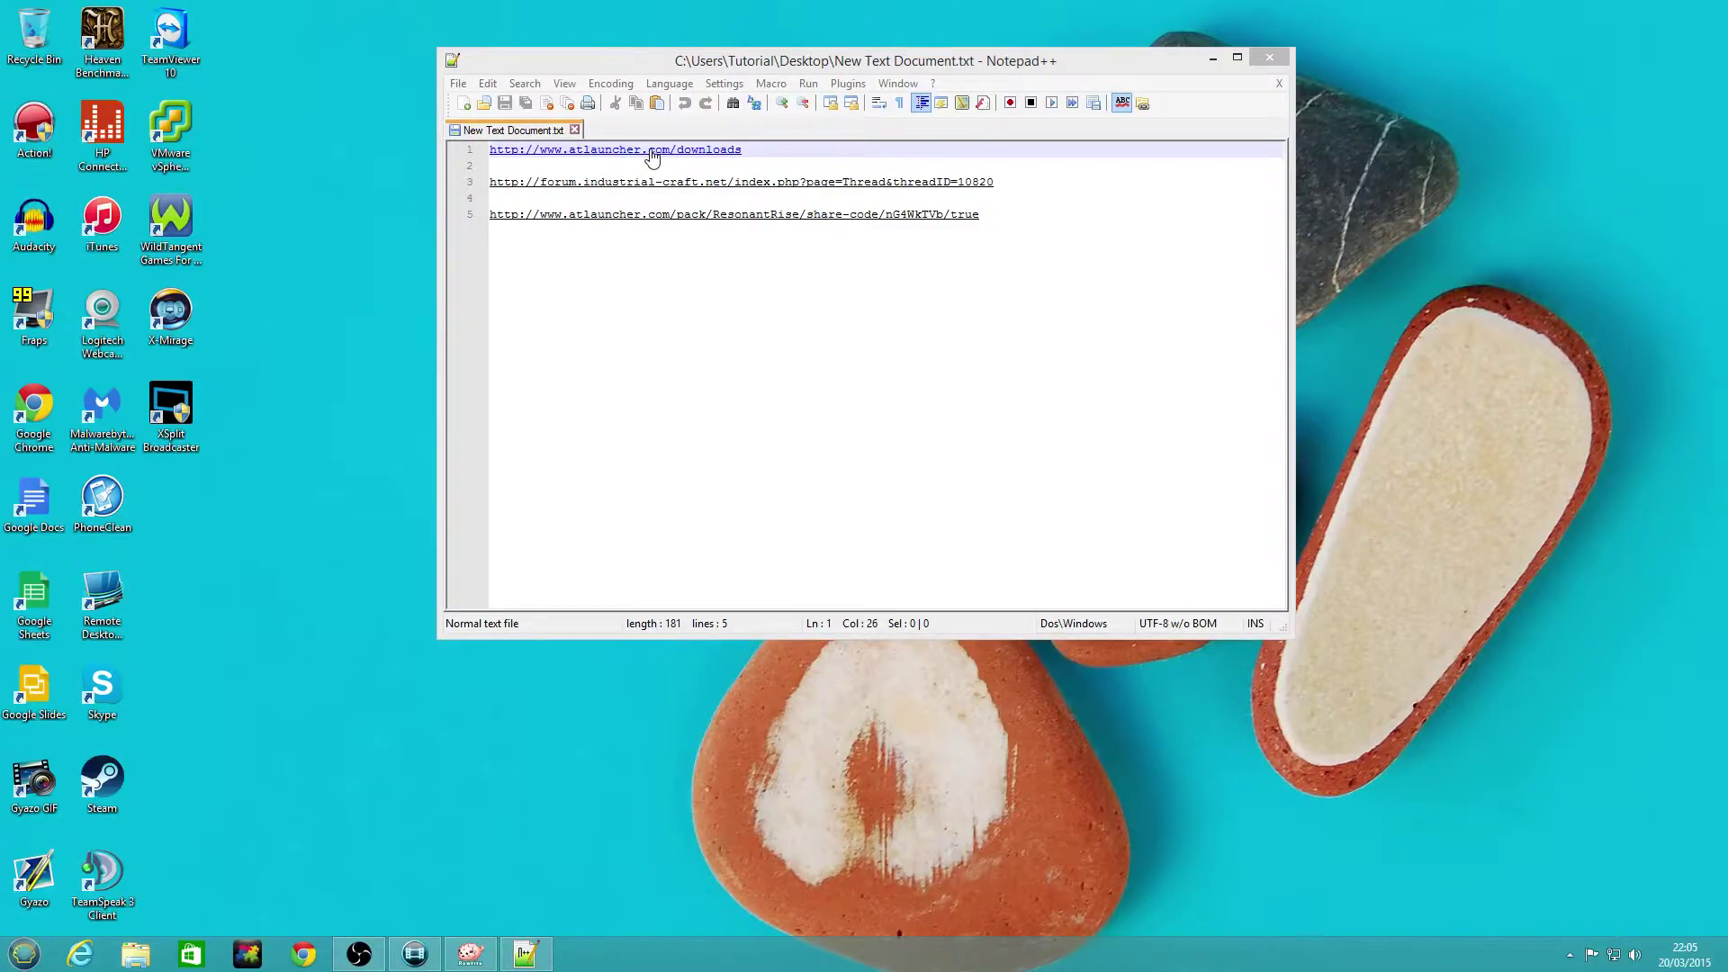
# - Open the ATLauncher downloads link from the text document and download the Windows (.exe) version
pyautogui.click(652, 154)
pyautogui.doubleClick(651, 153)
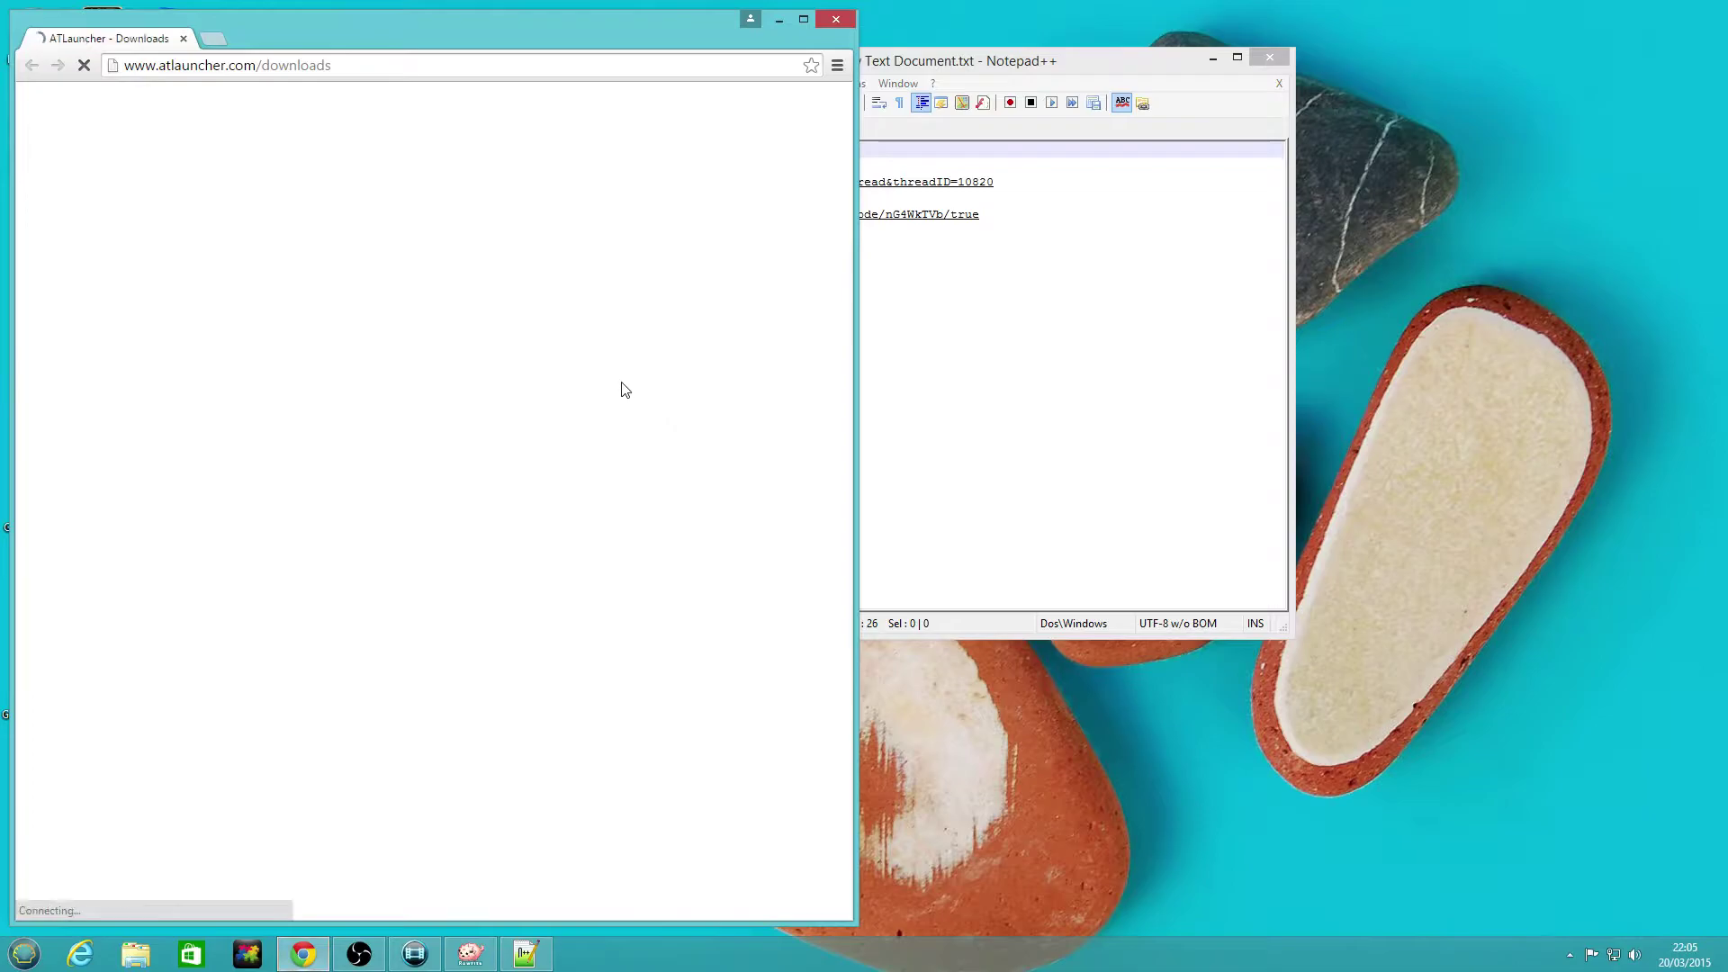
pyautogui.scroll(-8, 309, 652)
pyautogui.scroll(-5, 515, 666)
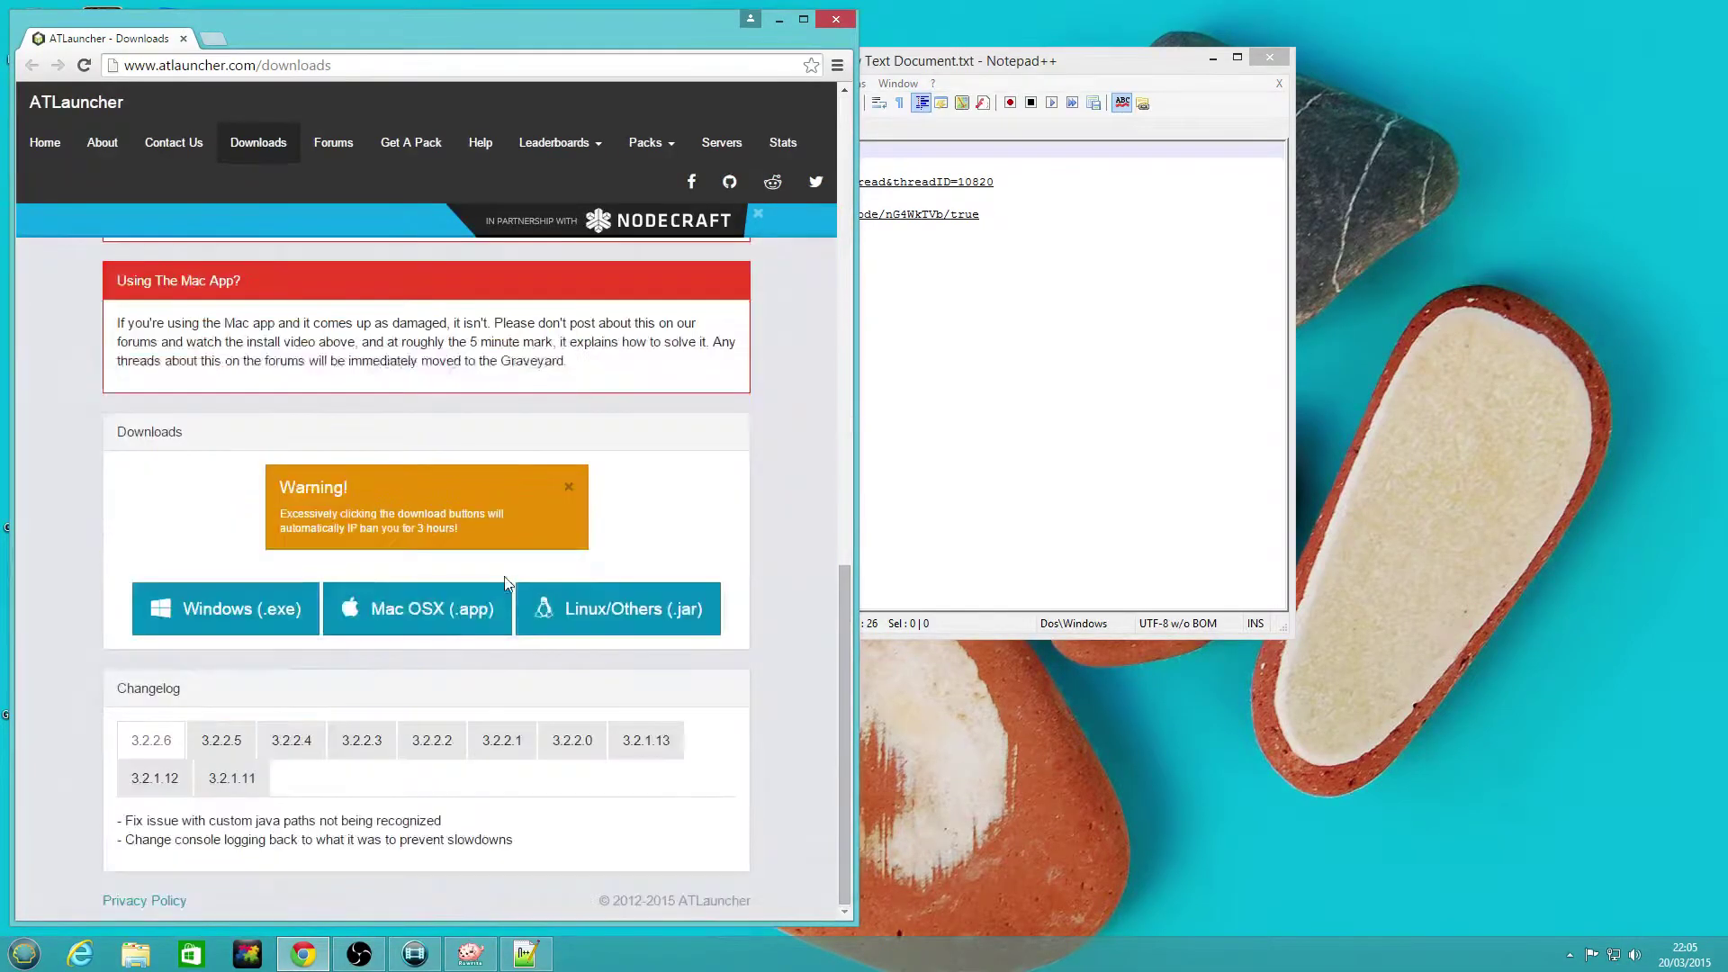
pyautogui.click(229, 616)
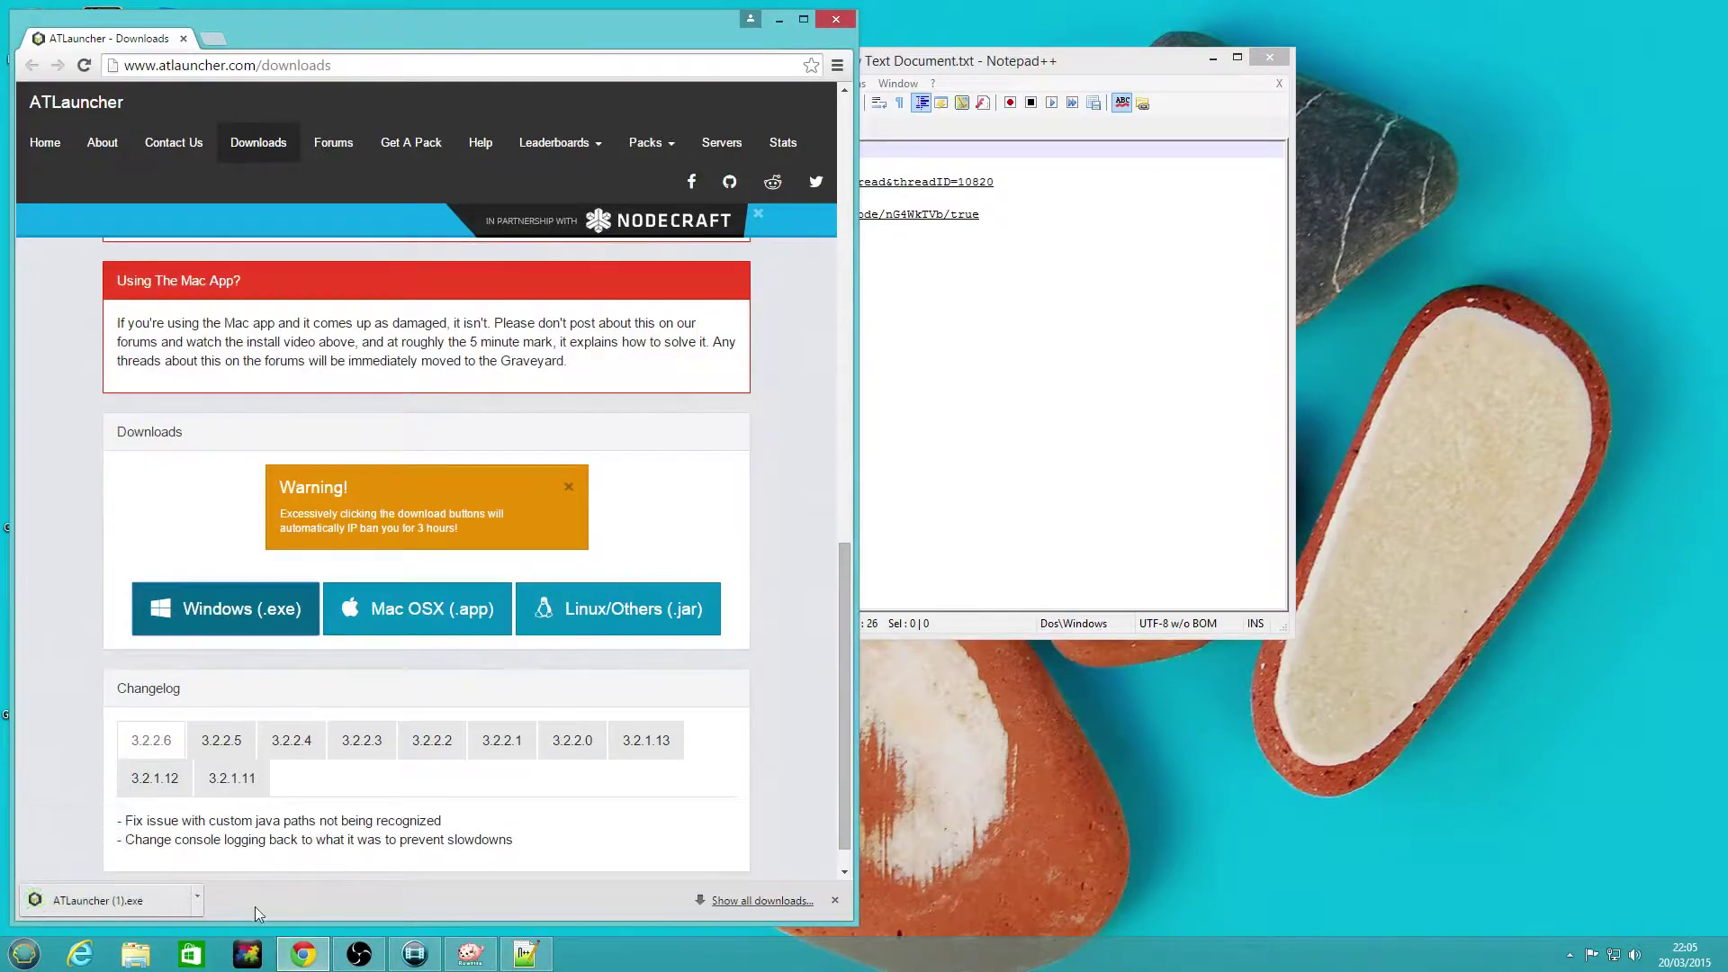
# - Show the downloaded file in its folder and copy the ATLauncher application
pyautogui.click(197, 899)
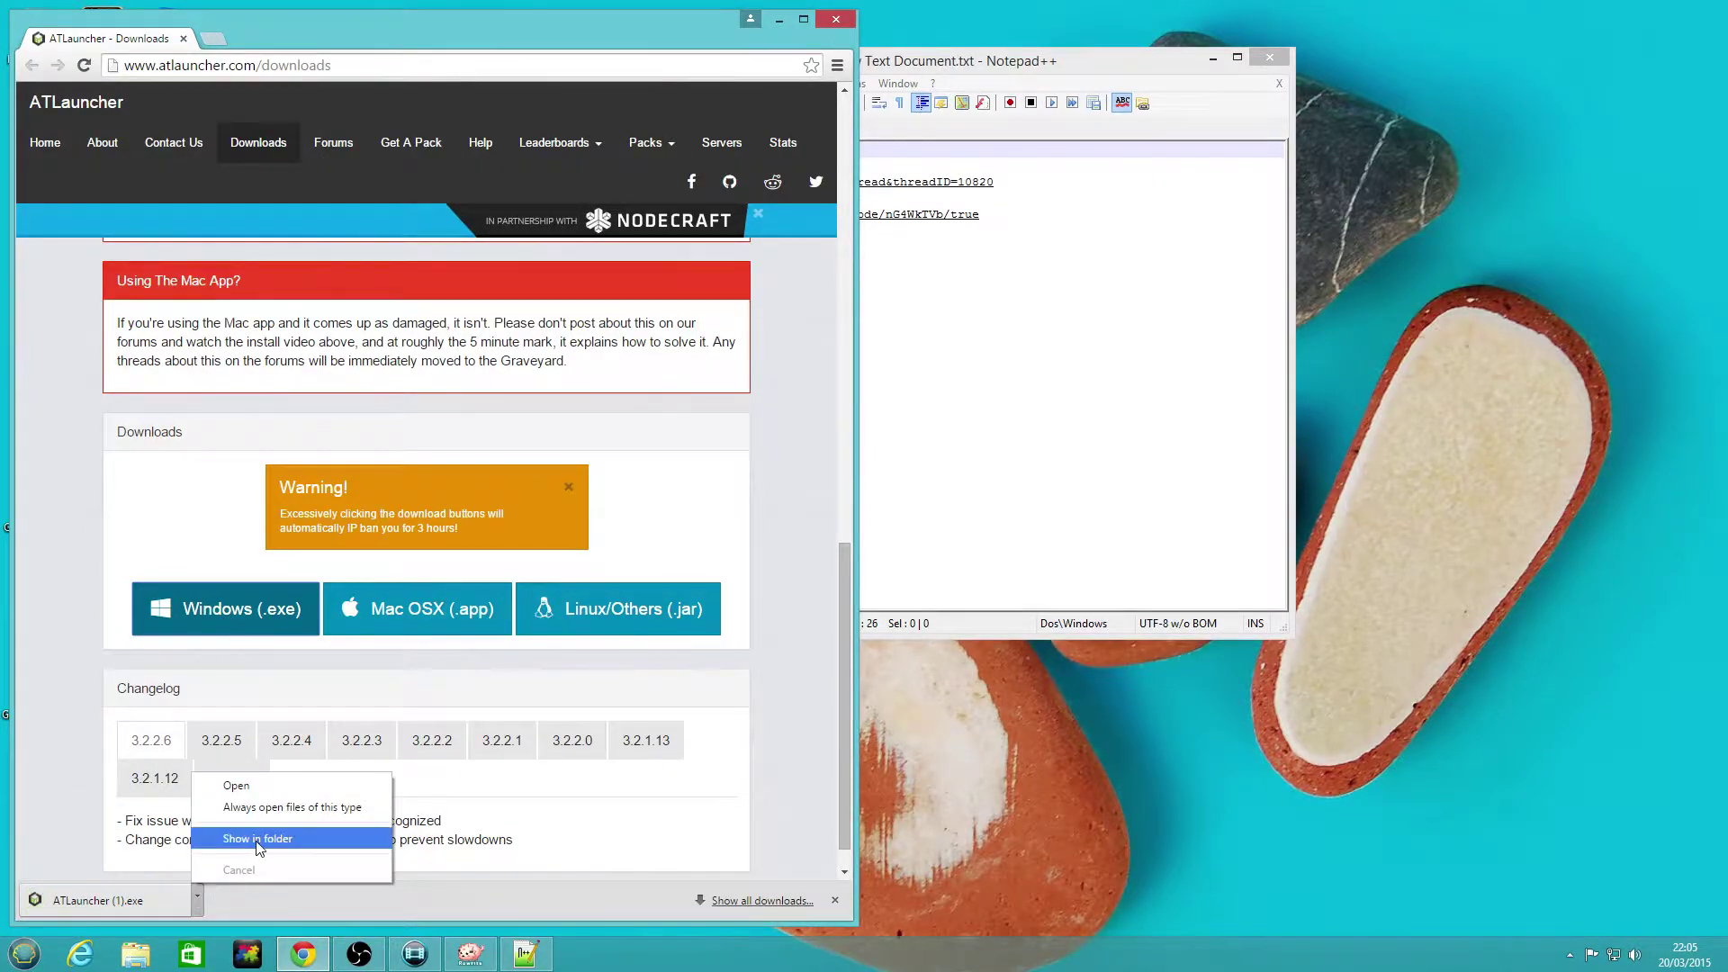
pyautogui.click(238, 841)
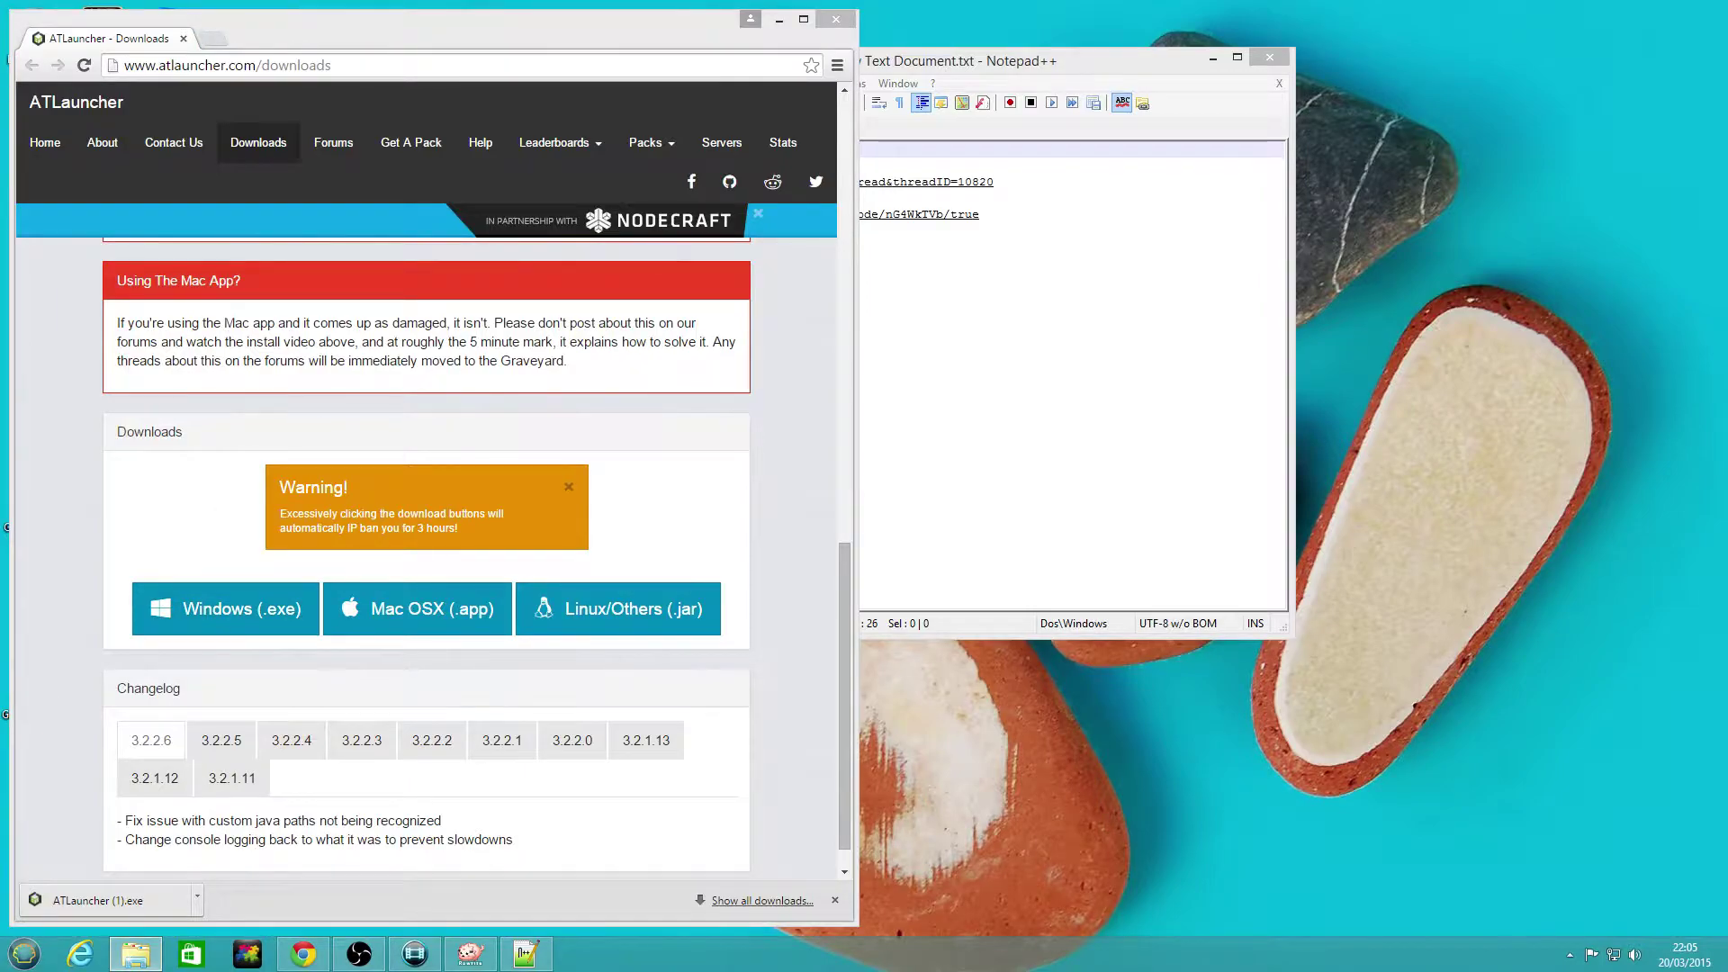
pyautogui.click(510, 460)
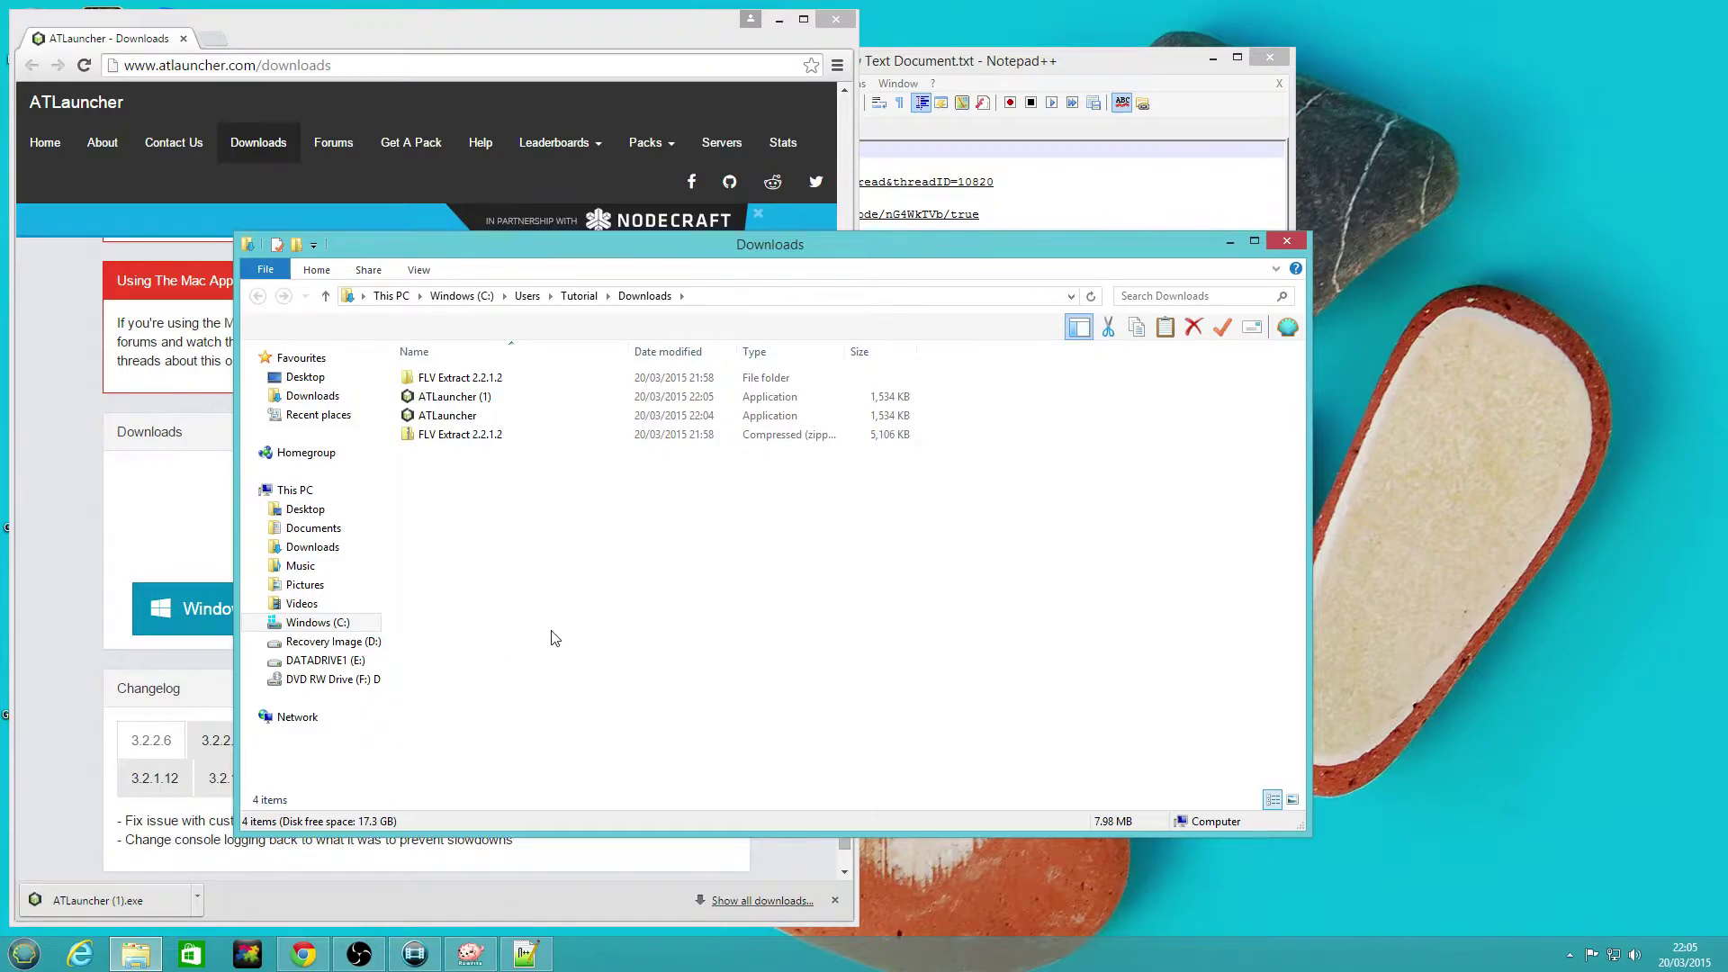
pyautogui.rightClick(414, 423)
pyautogui.click(486, 698)
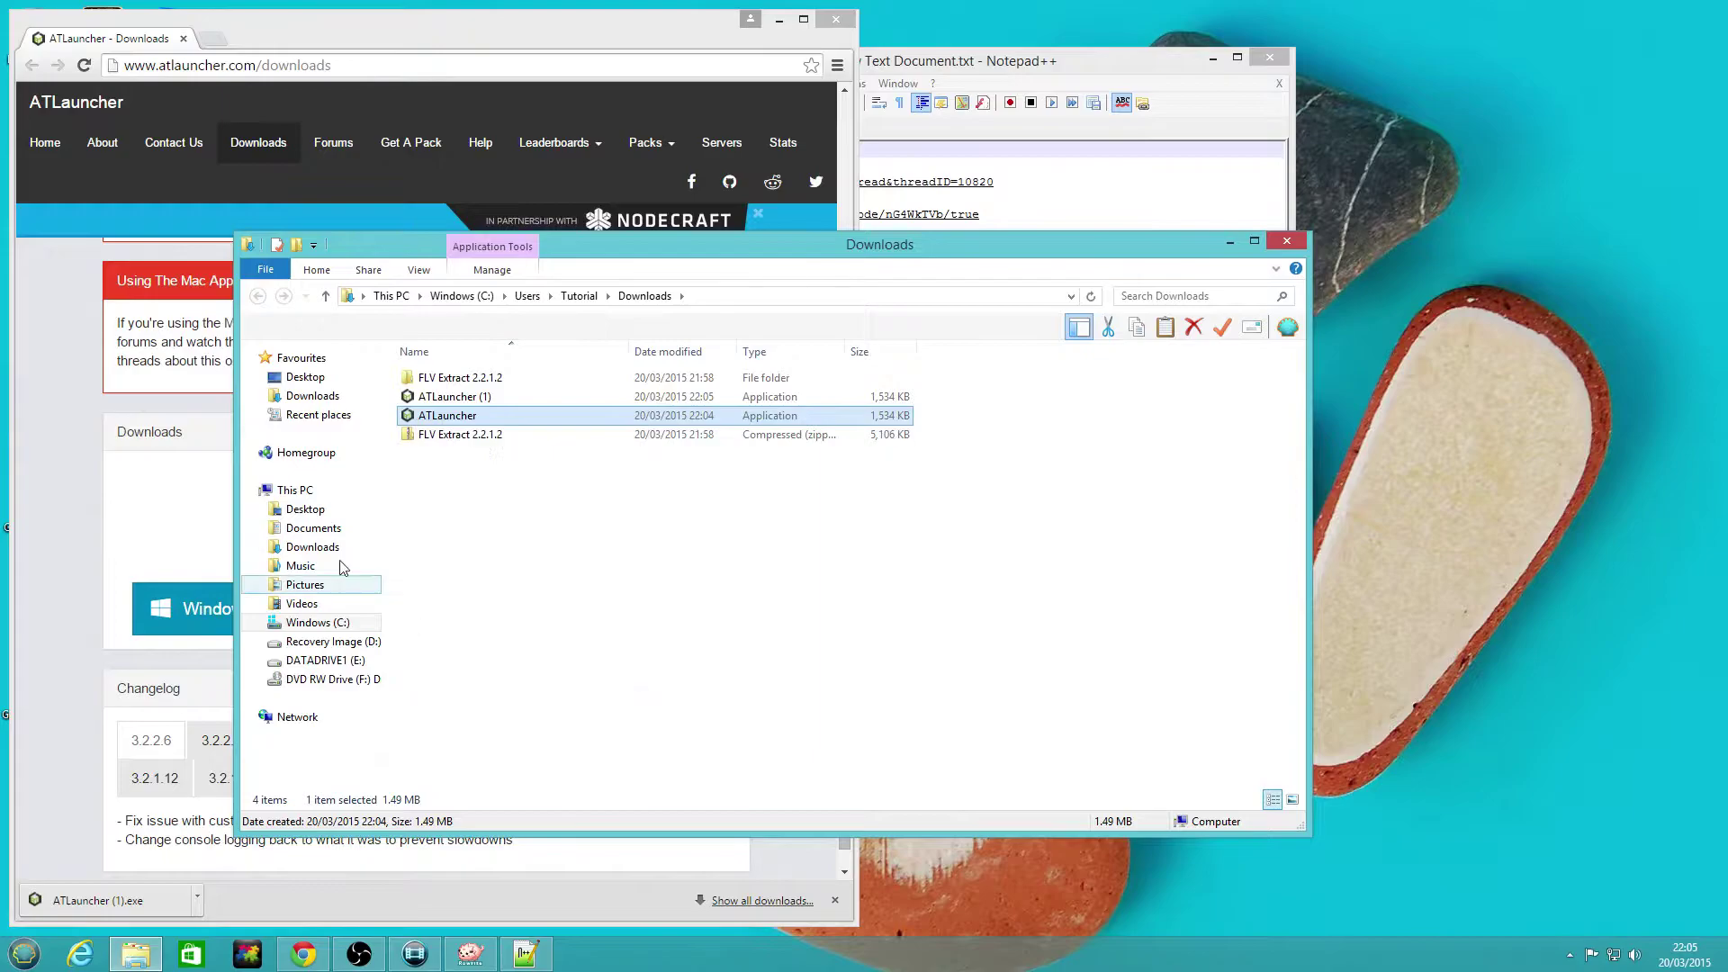
# - Create a new folder named AtLauncher in Documents
pyautogui.click(317, 529)
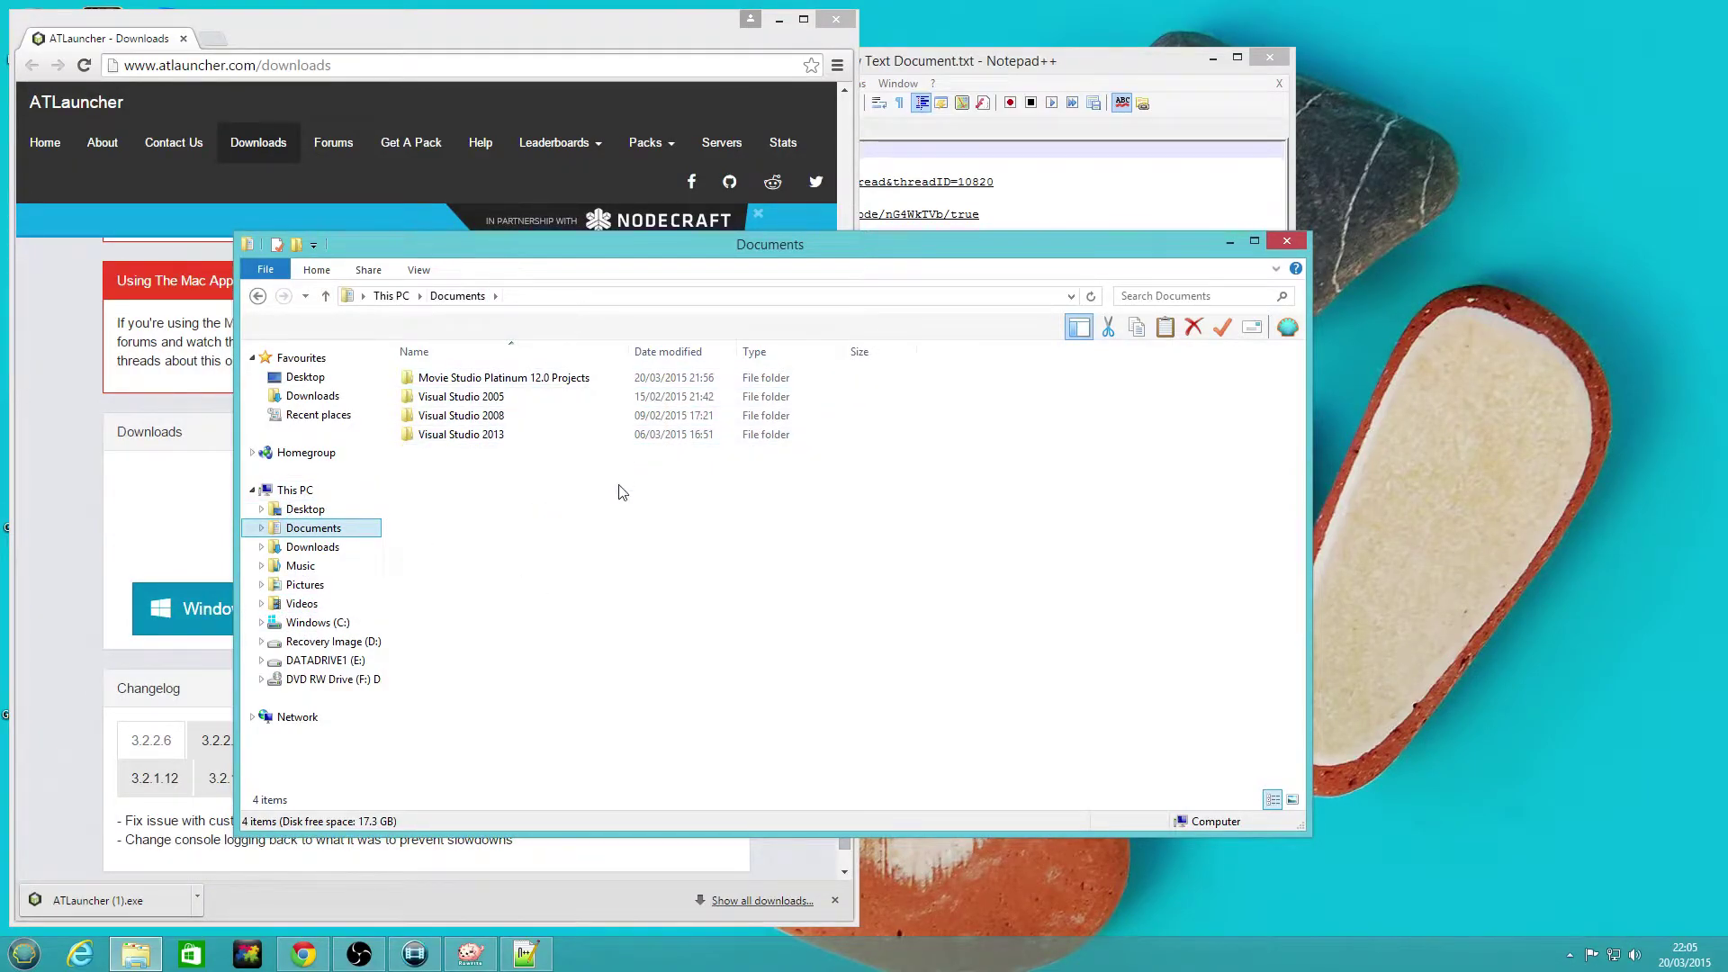
pyautogui.click(530, 569)
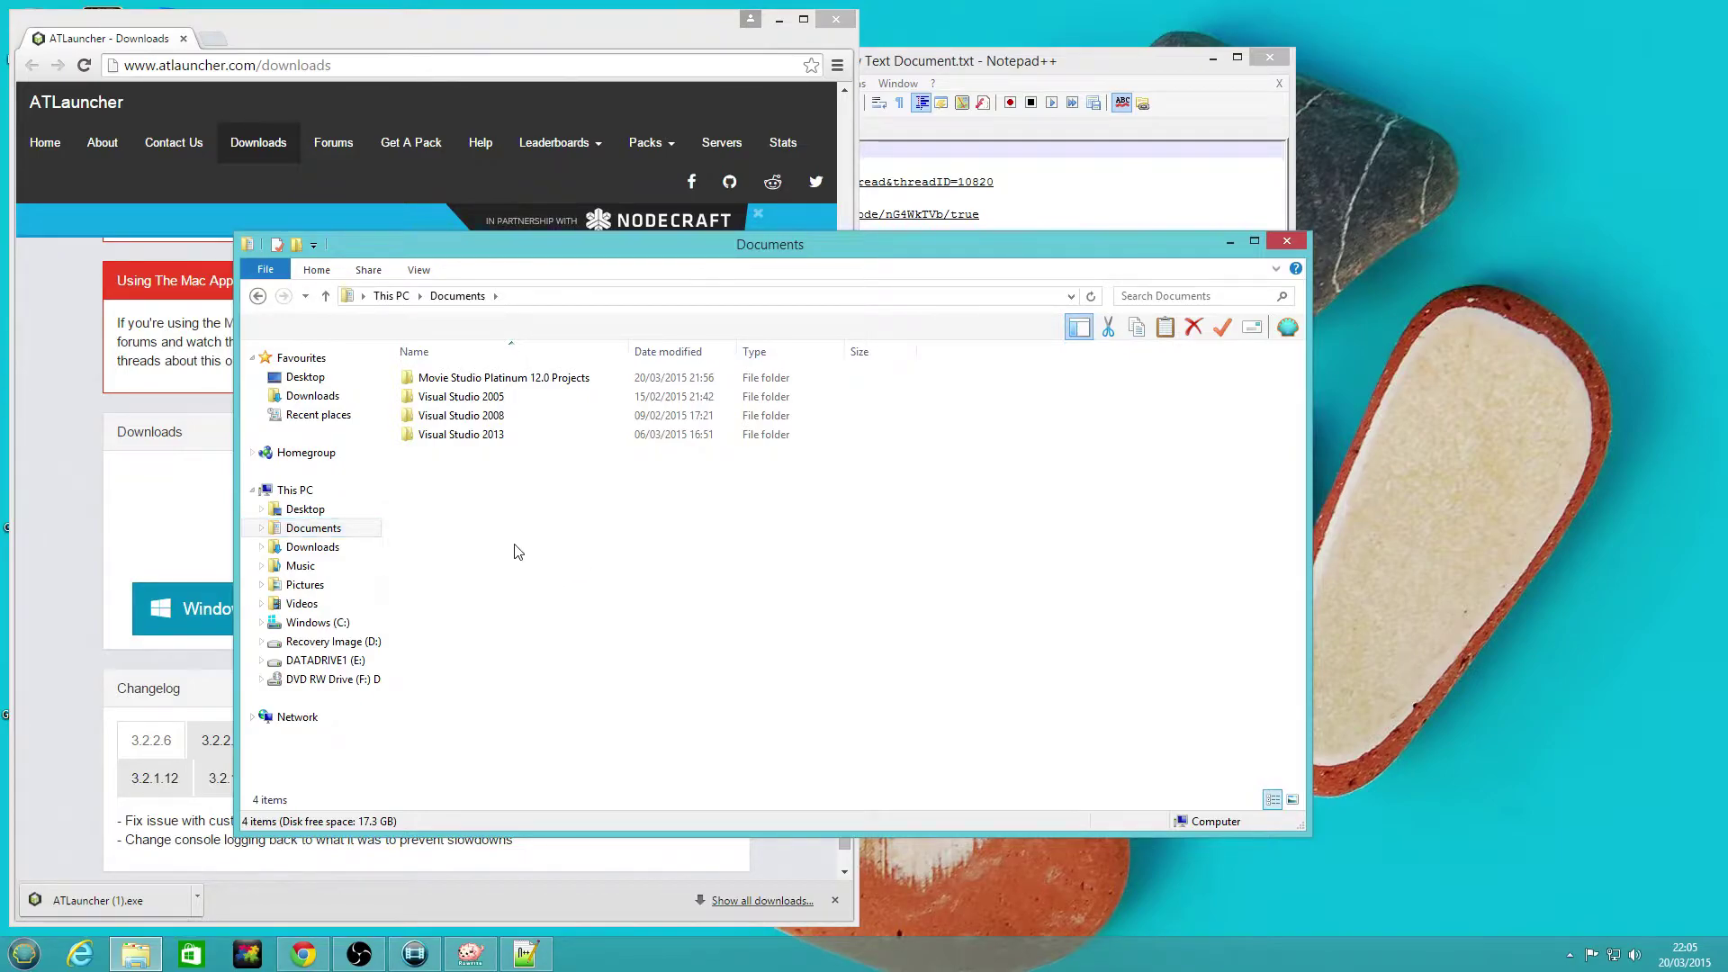
pyautogui.rightClick(519, 546)
pyautogui.moveTo(655, 756)
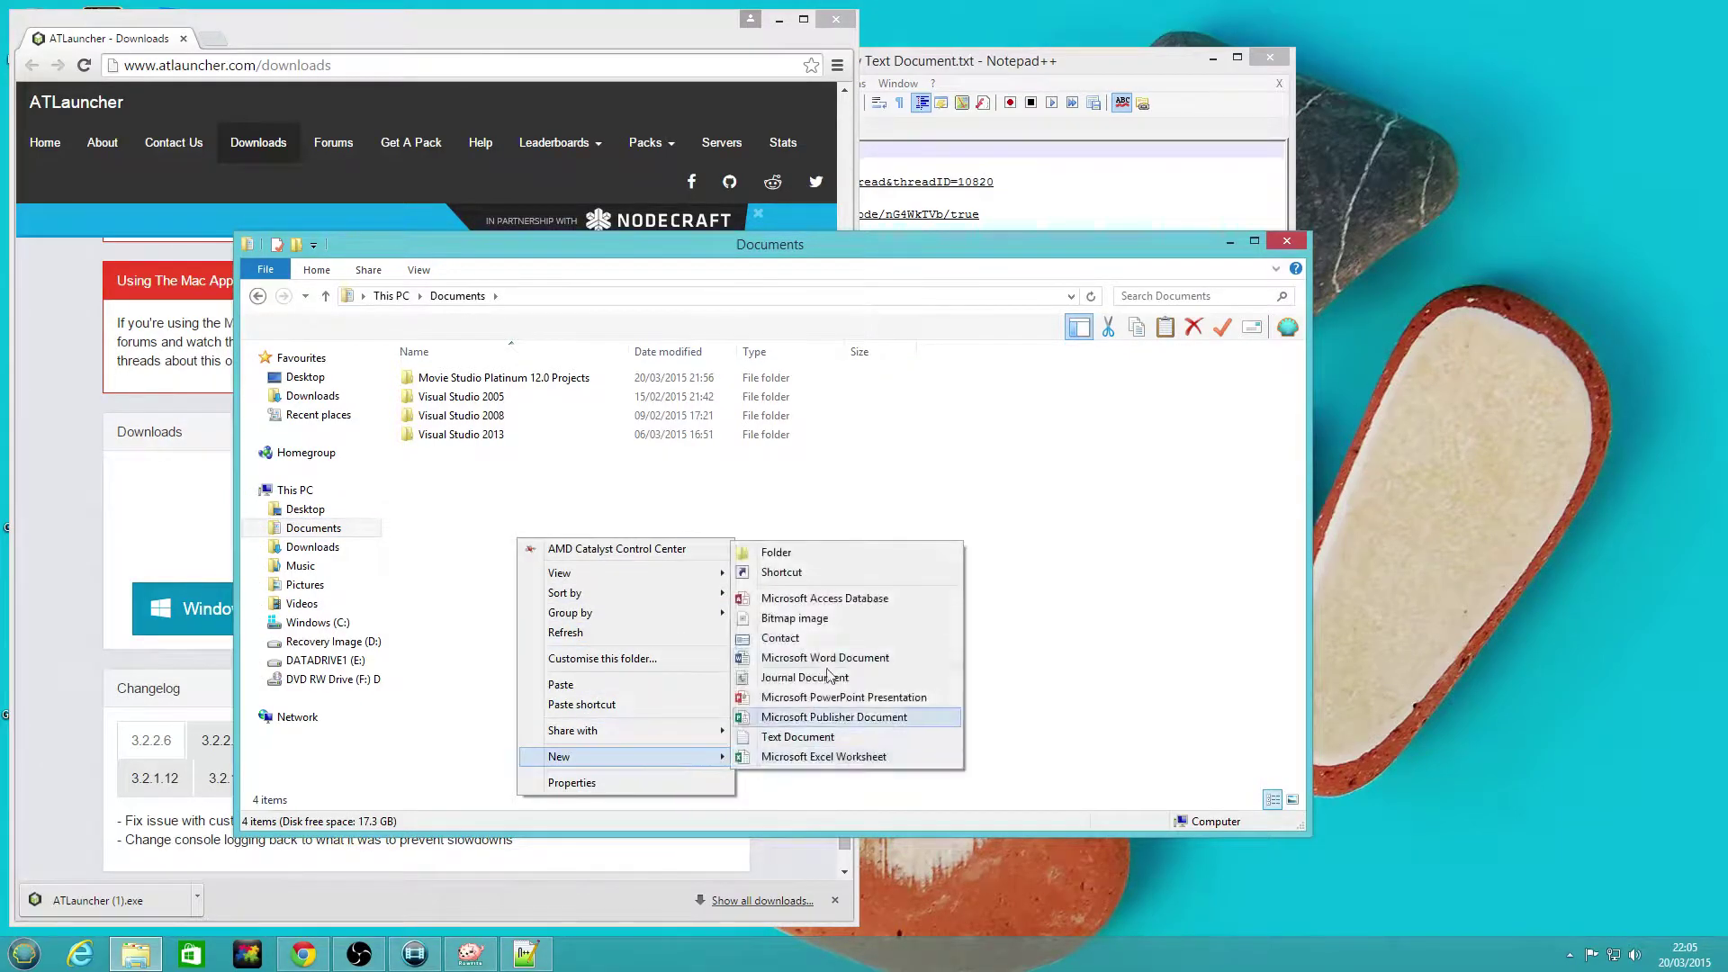
pyautogui.click(801, 557)
pyautogui.write('AtL')
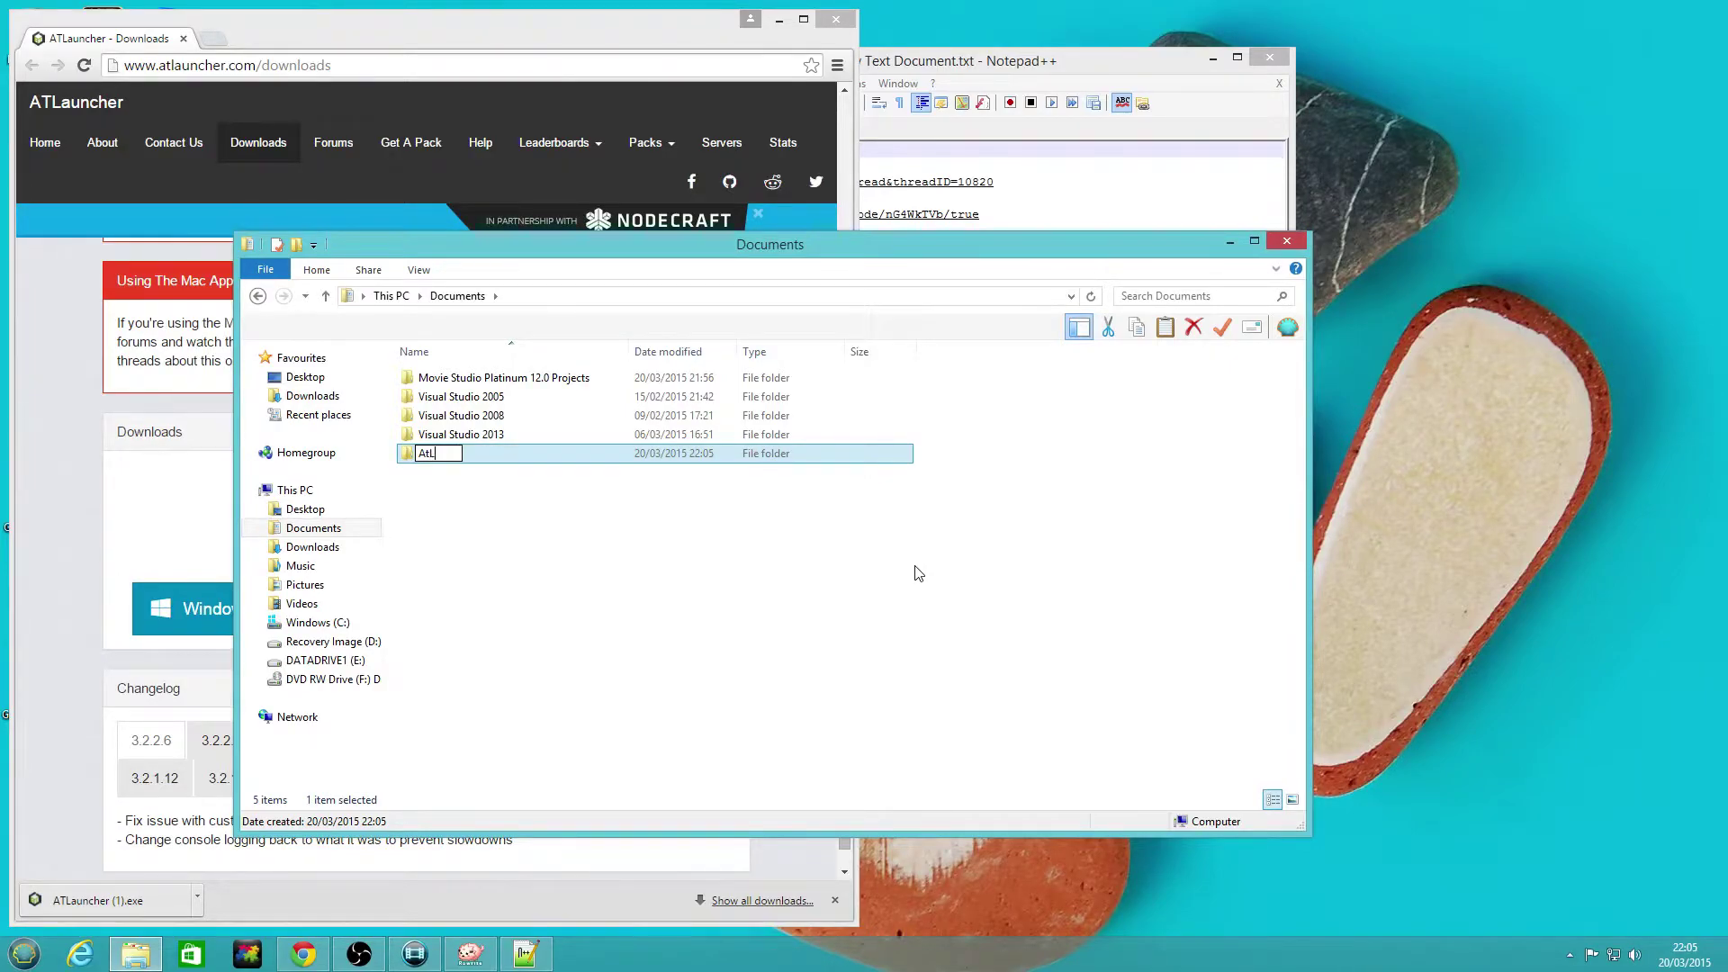
pyautogui.write('auncher')
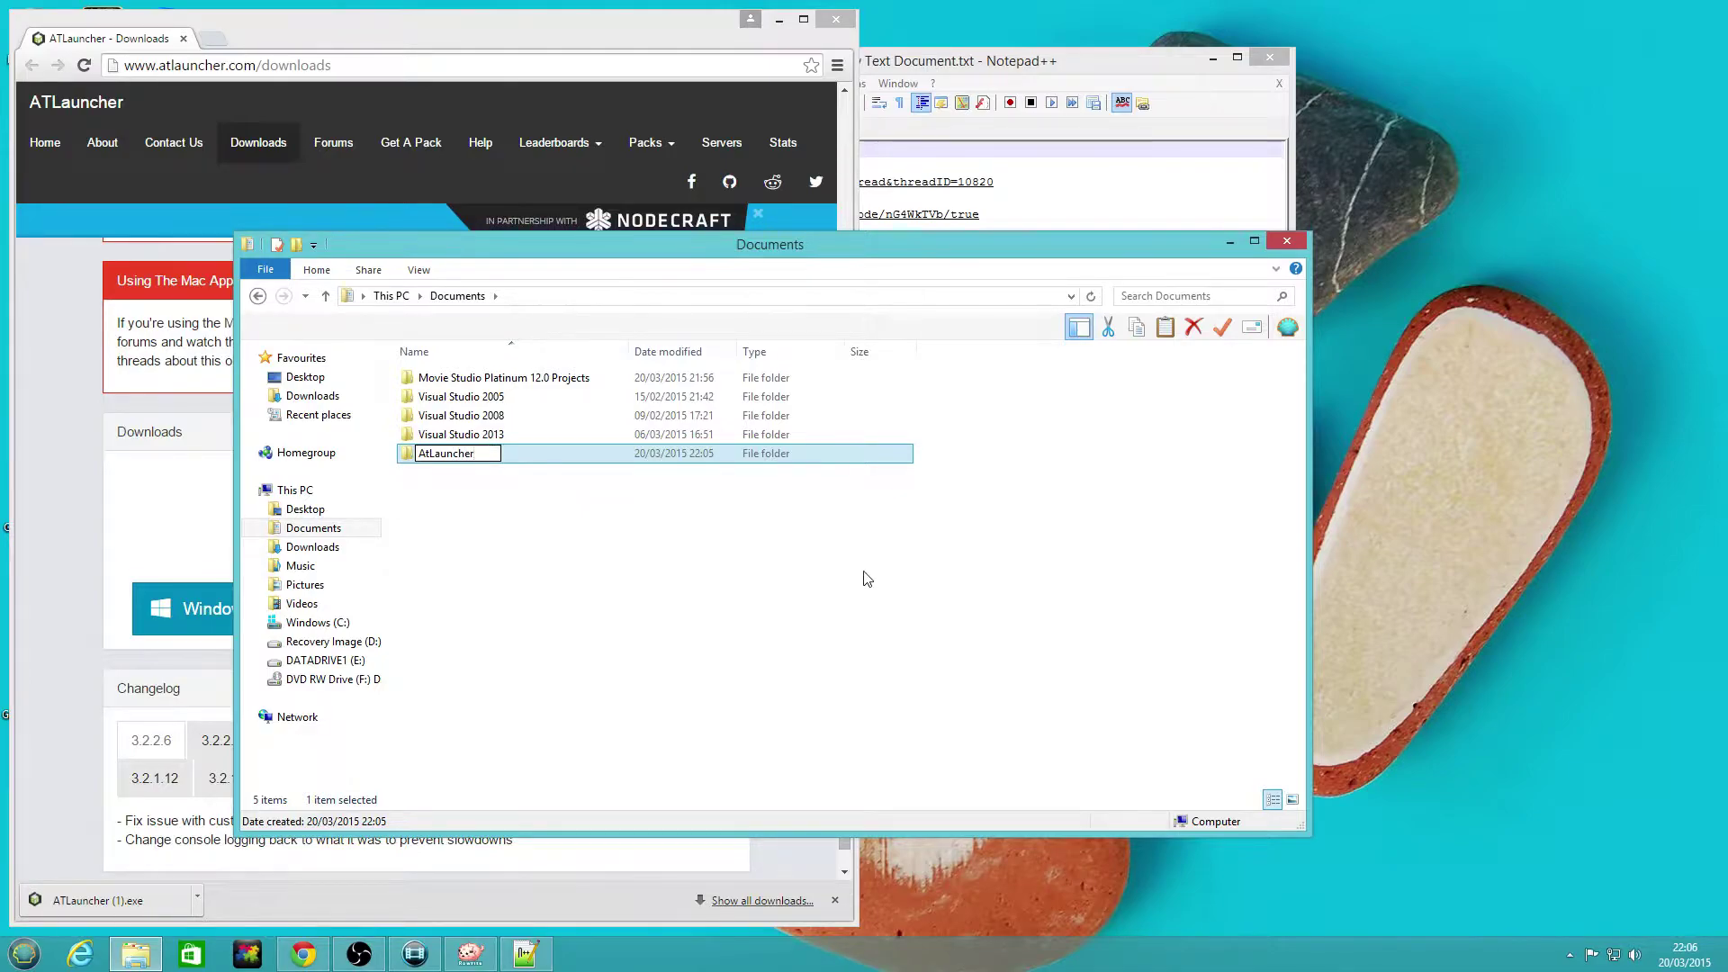
pyautogui.click(471, 529)
# - Paste the copied ATLauncher application into the AtLauncher folder
pyautogui.doubleClick(417, 457)
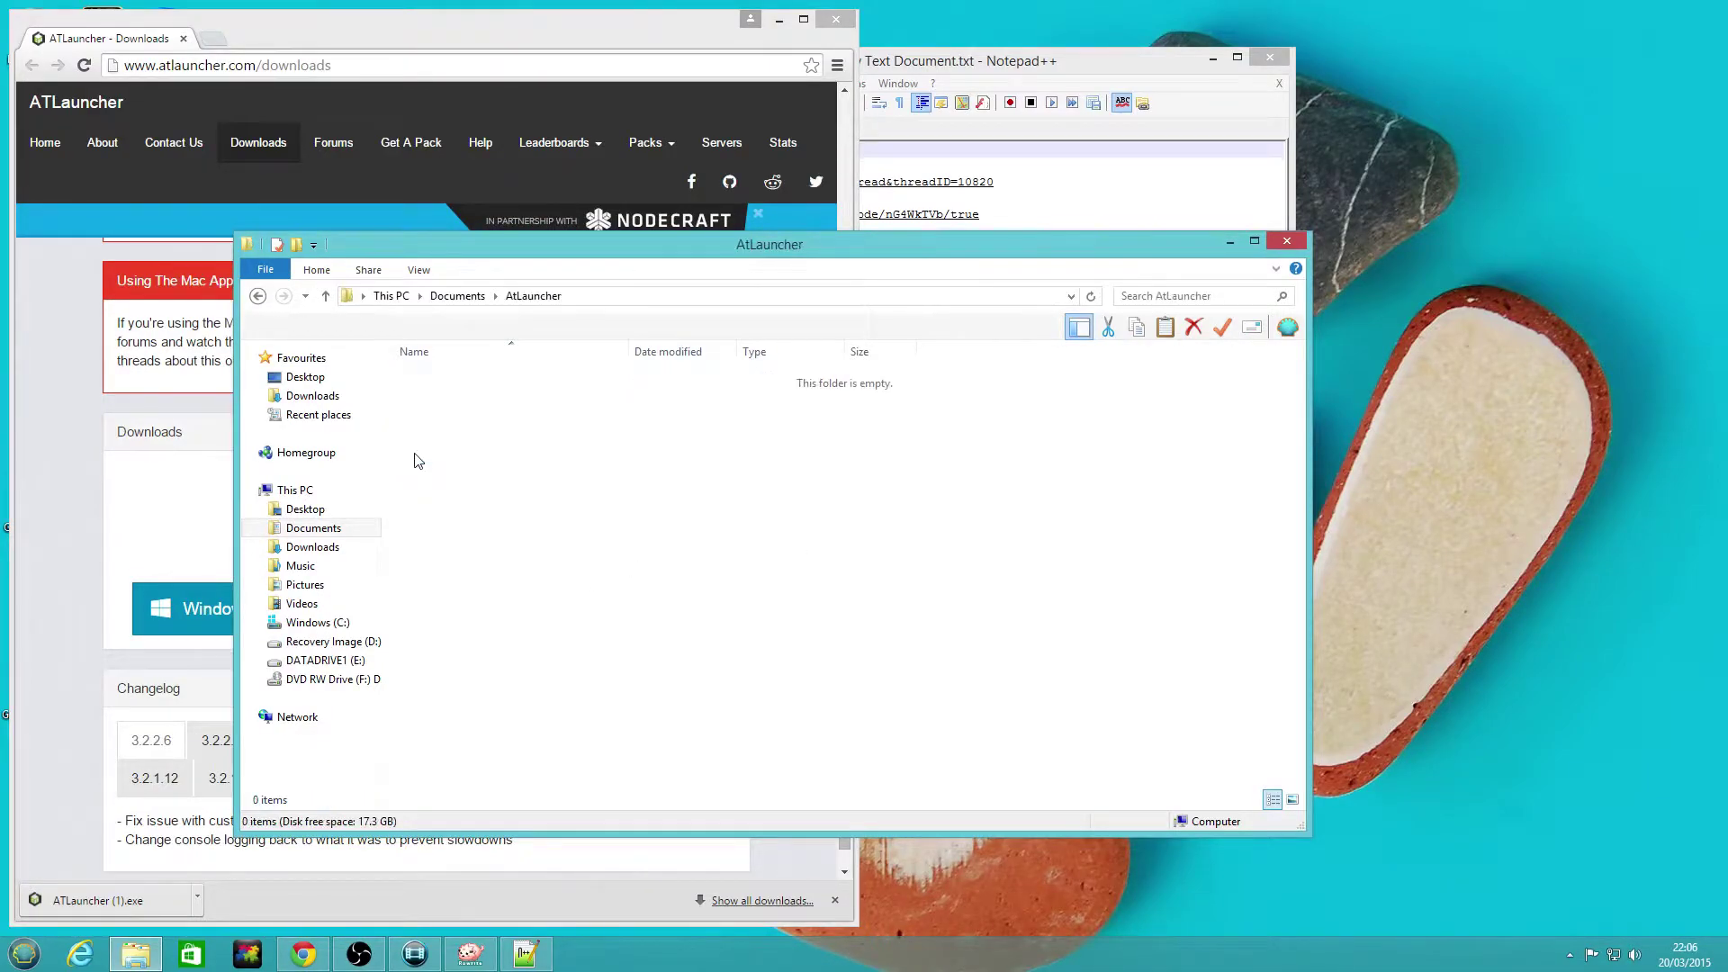
pyautogui.rightClick(582, 448)
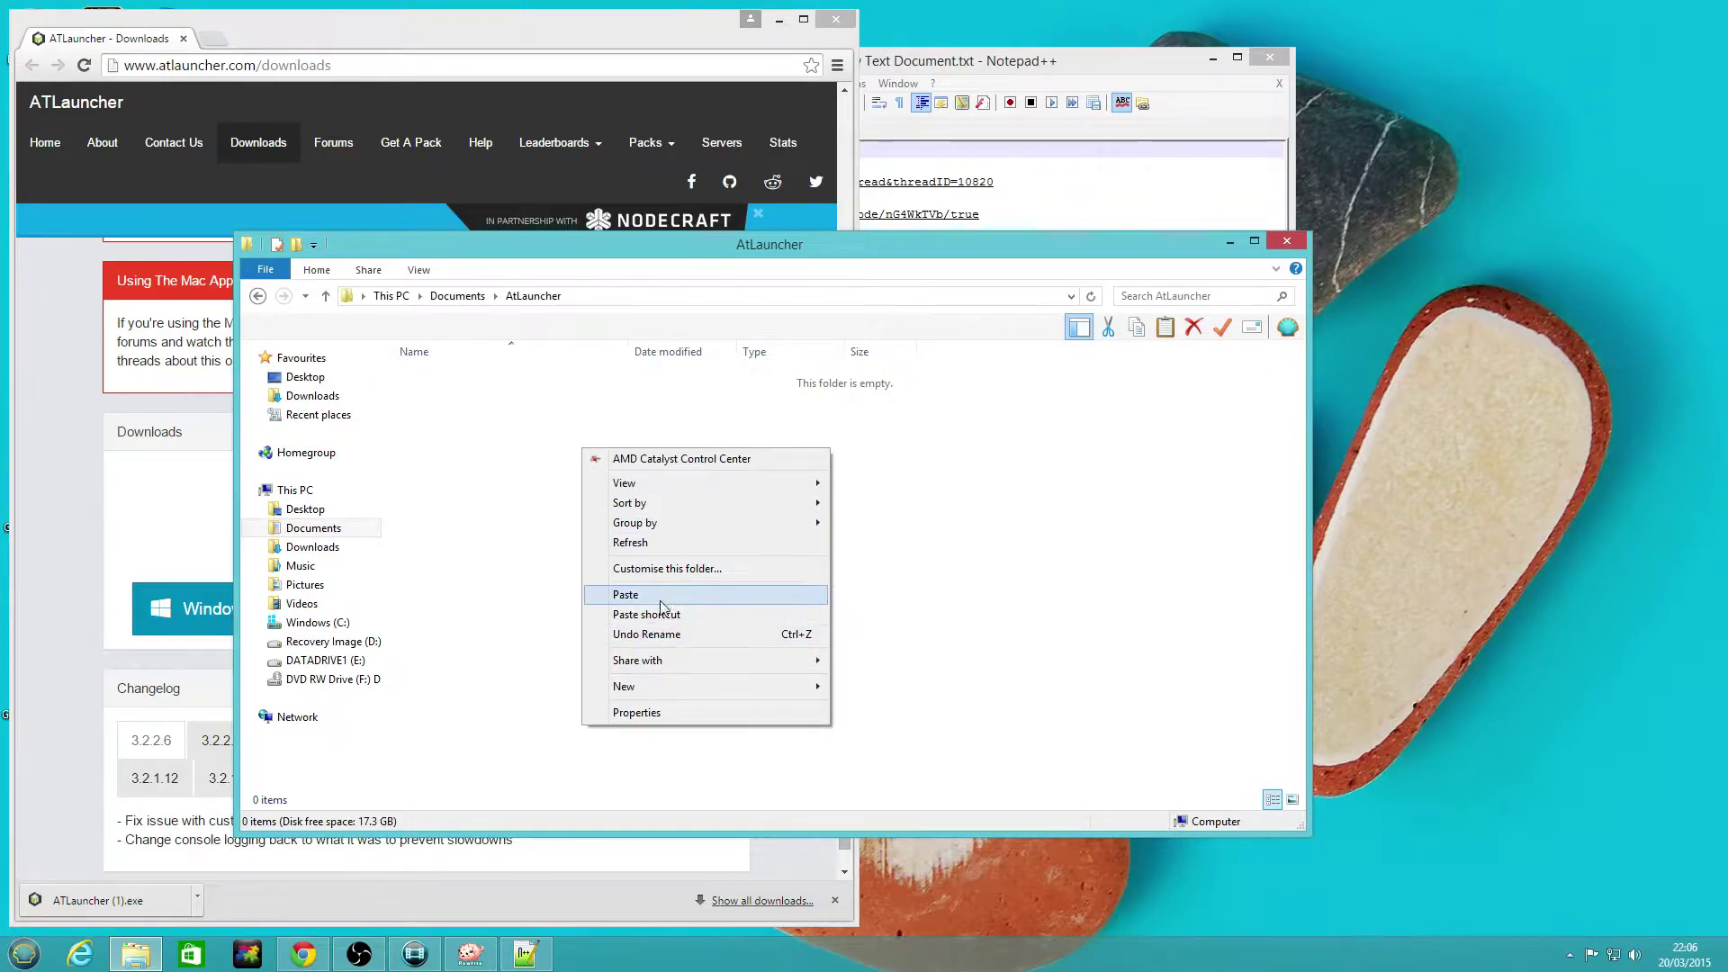
pyautogui.click(662, 594)
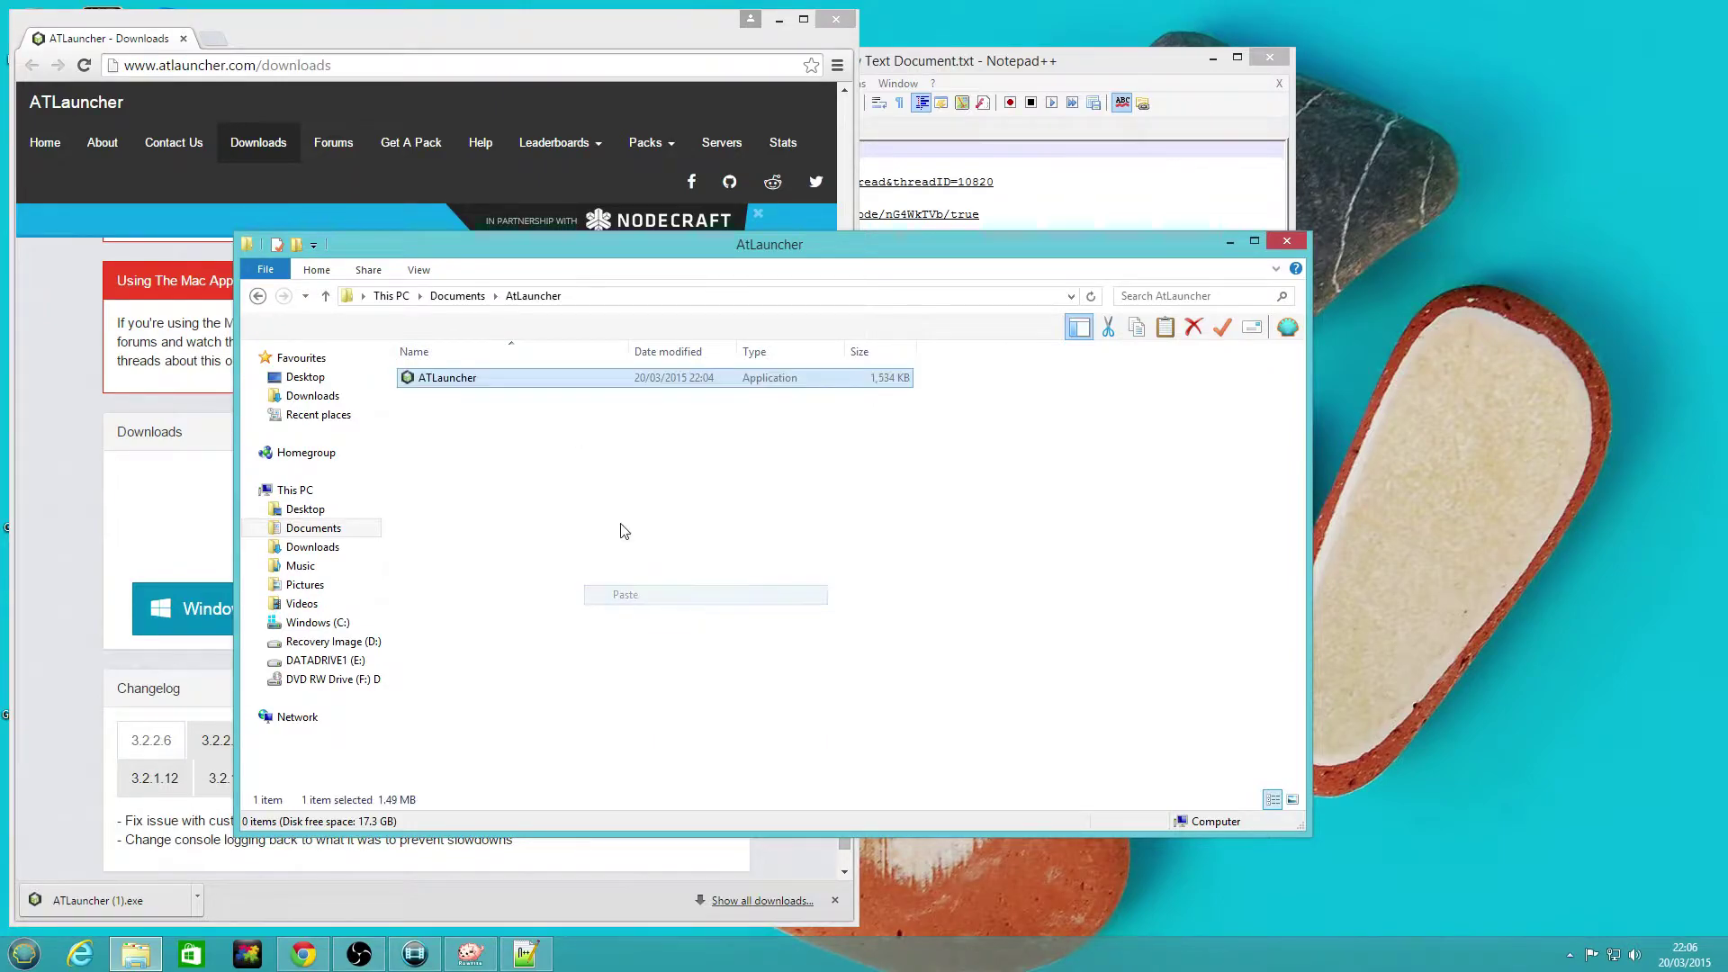
# - Run ATLauncher from its new folder and save the initial setup with English as the language
pyautogui.doubleClick(410, 379)
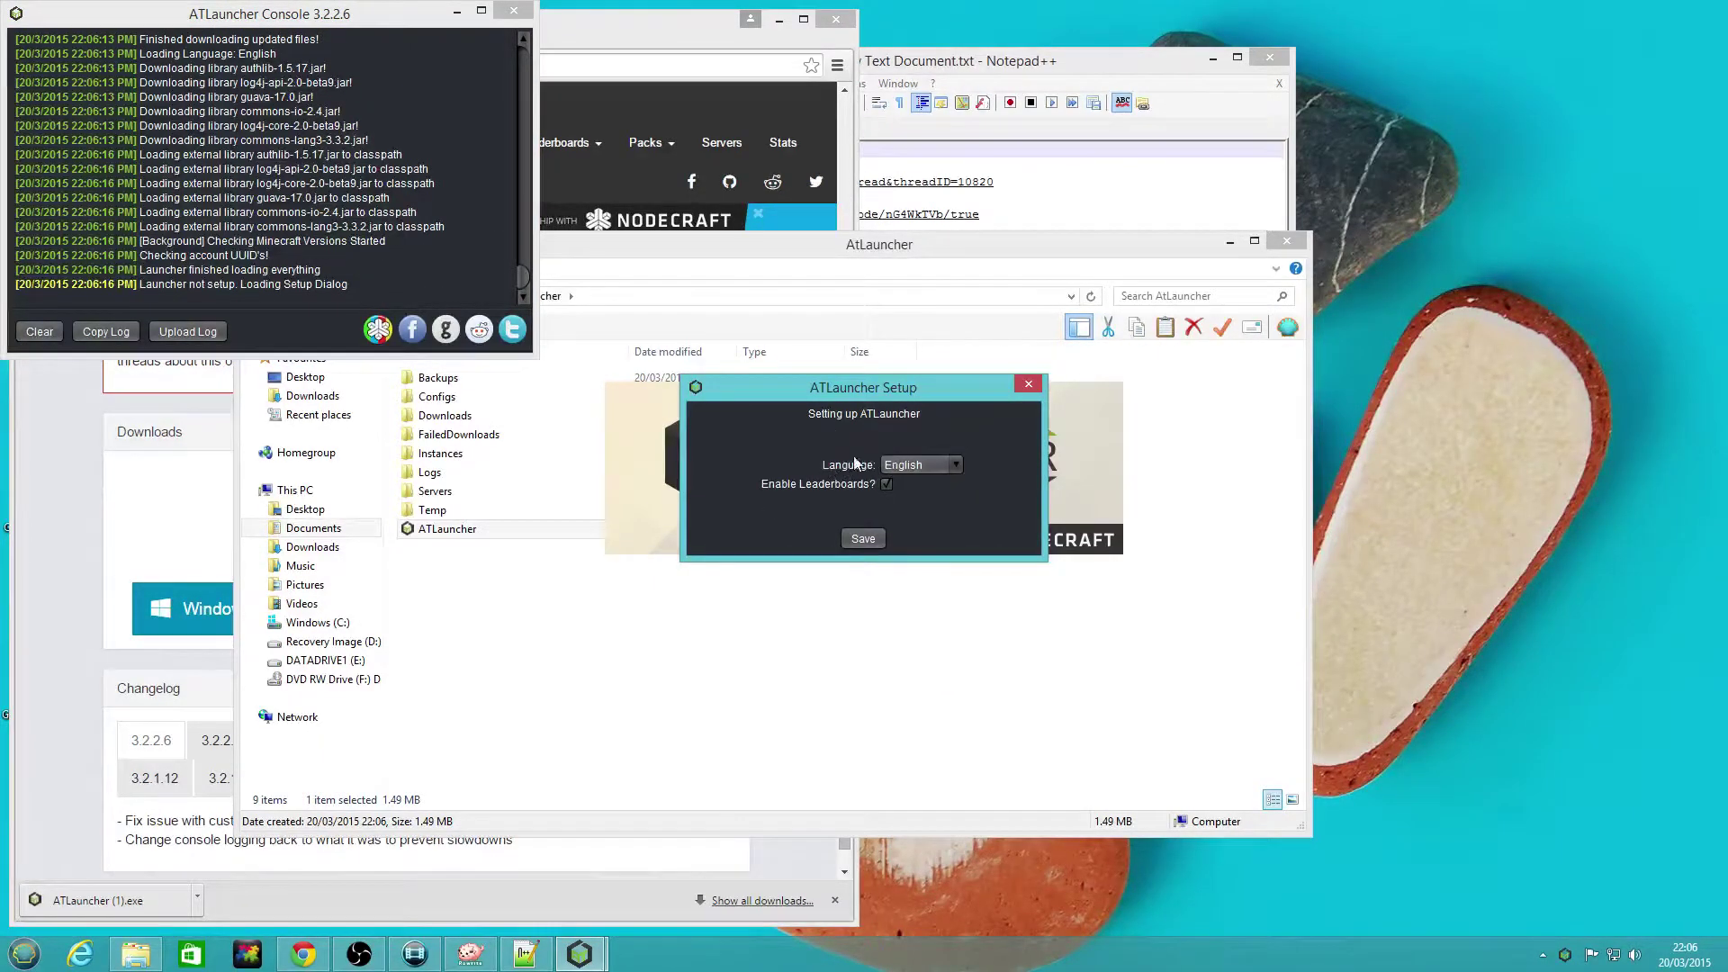
pyautogui.click(856, 541)
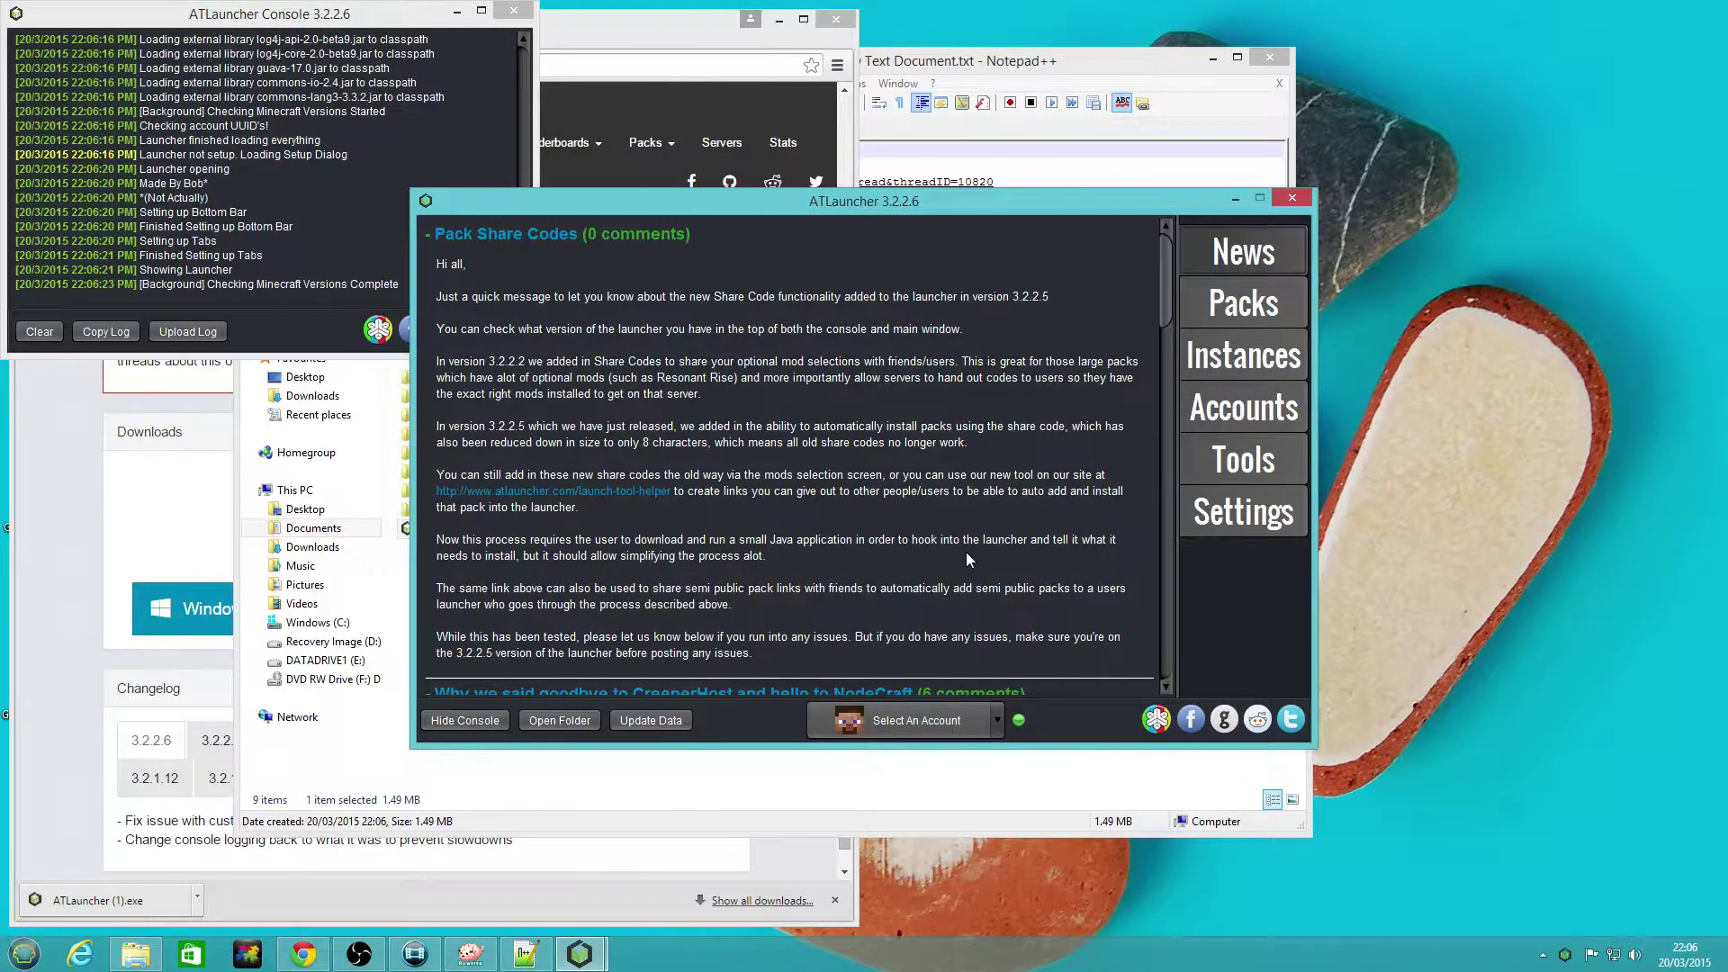
# - Go to the launcher's accounts page and choose to add an account
pyautogui.click(1217, 514)
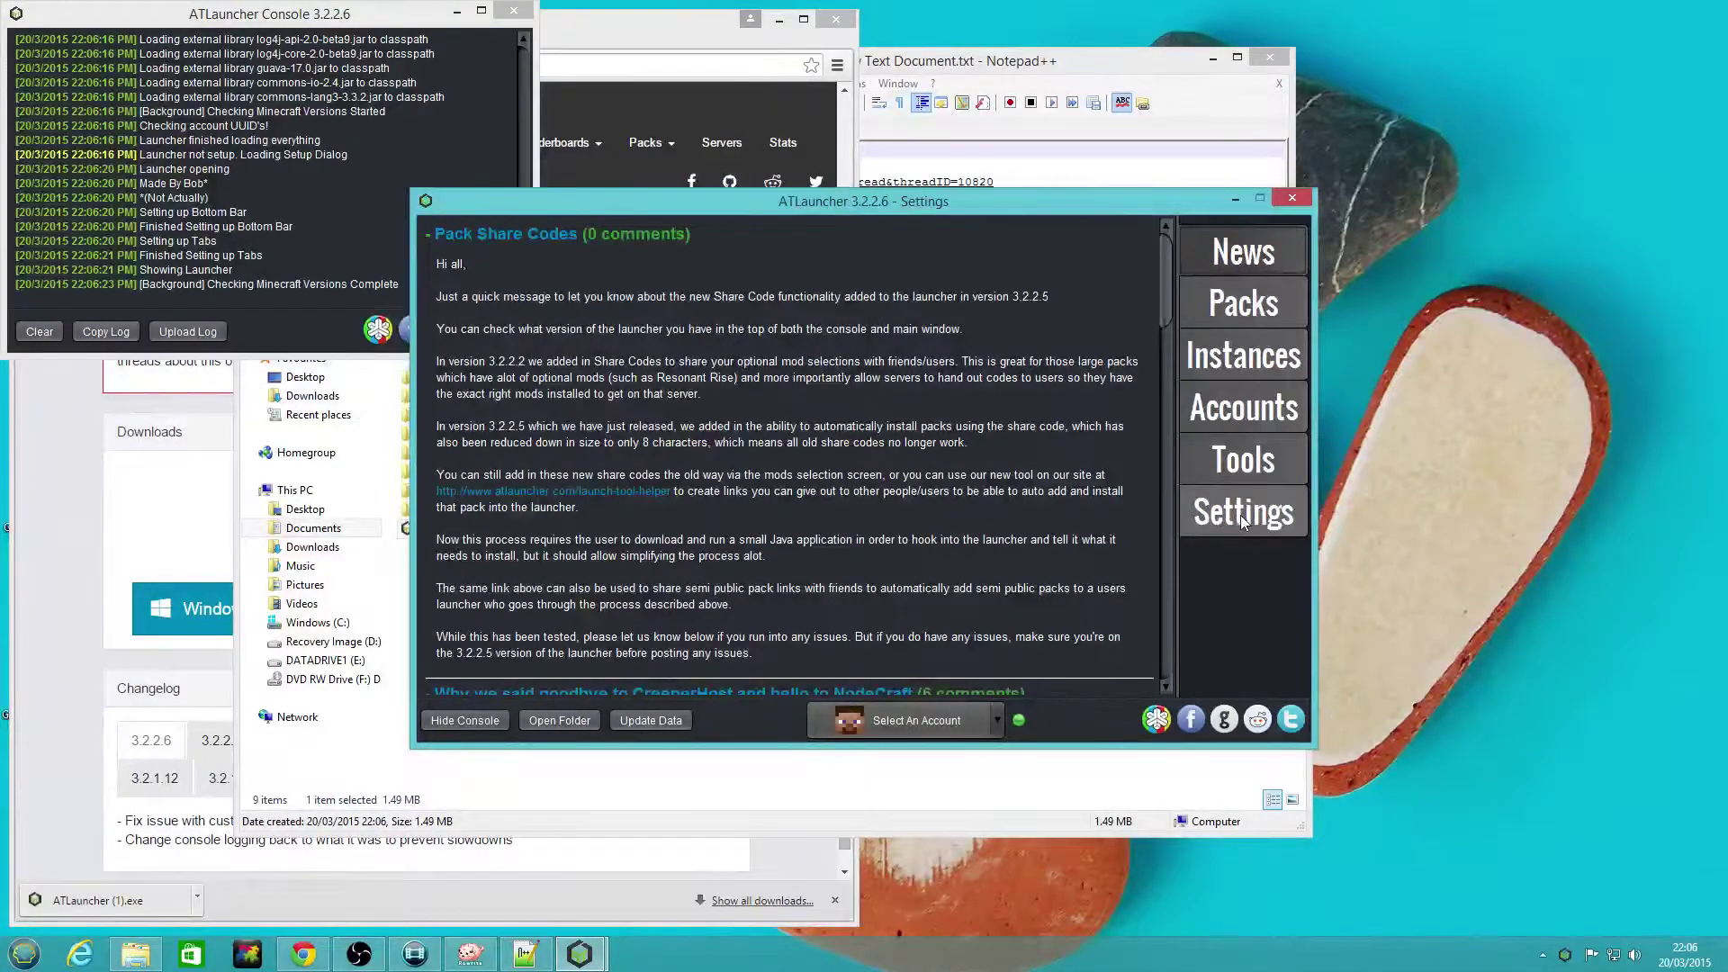
pyautogui.click(1252, 464)
pyautogui.click(1243, 410)
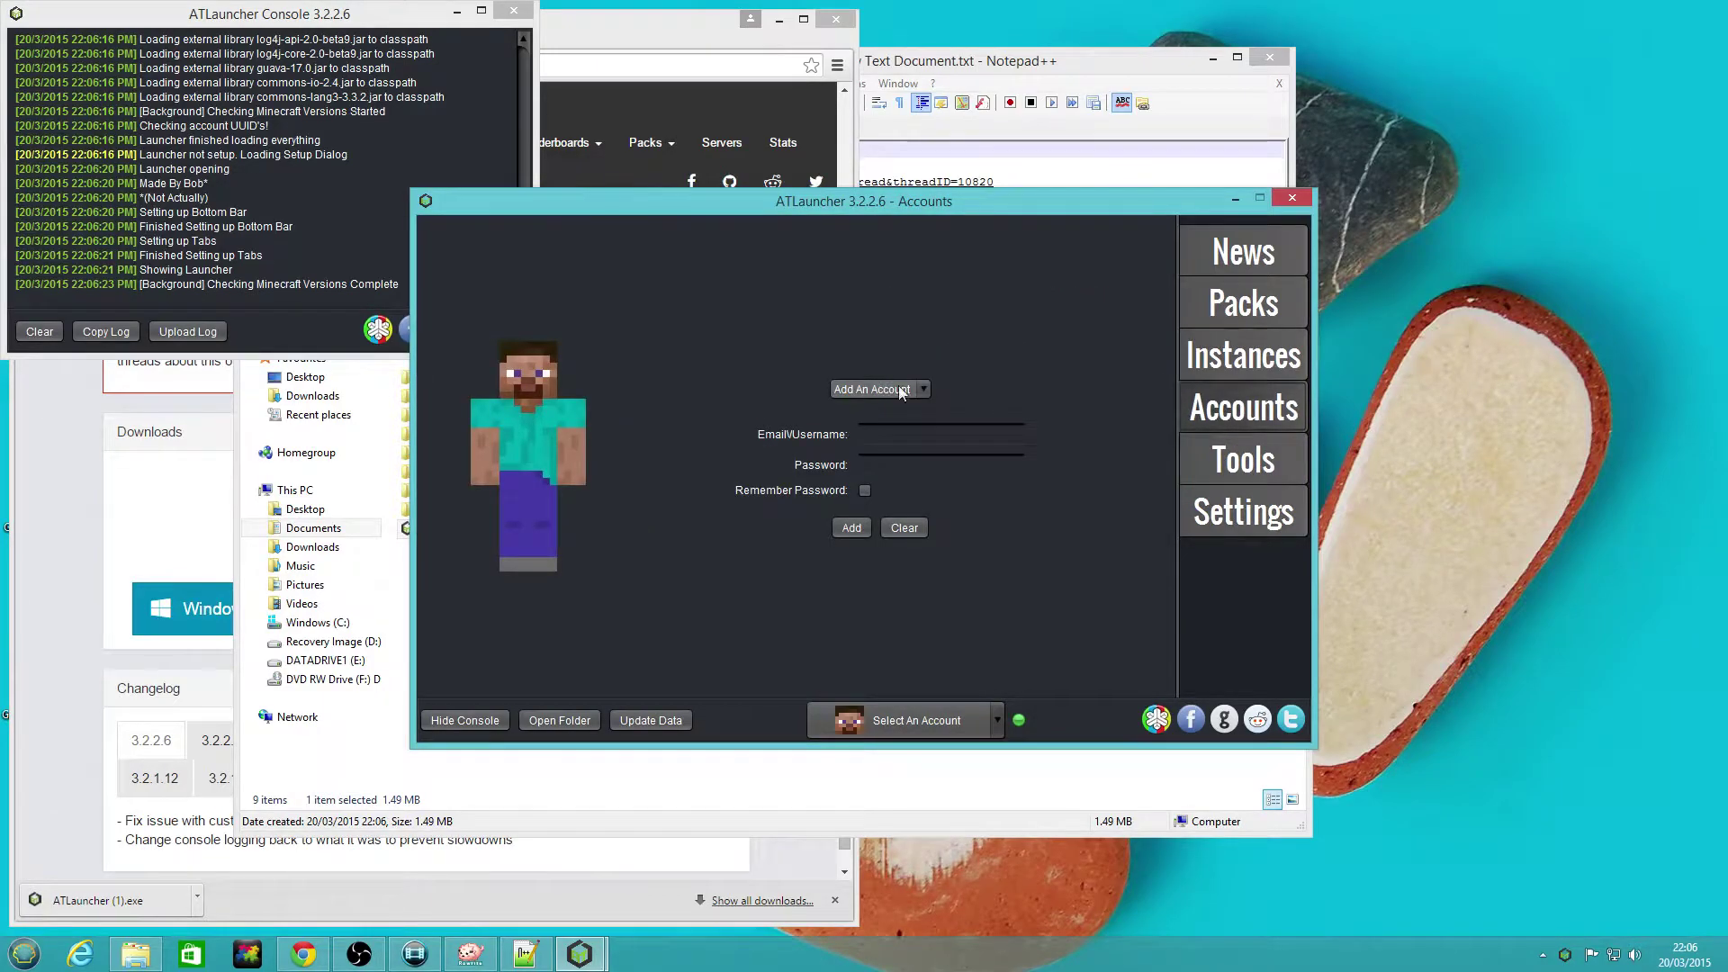
pyautogui.click(927, 391)
pyautogui.click(864, 418)
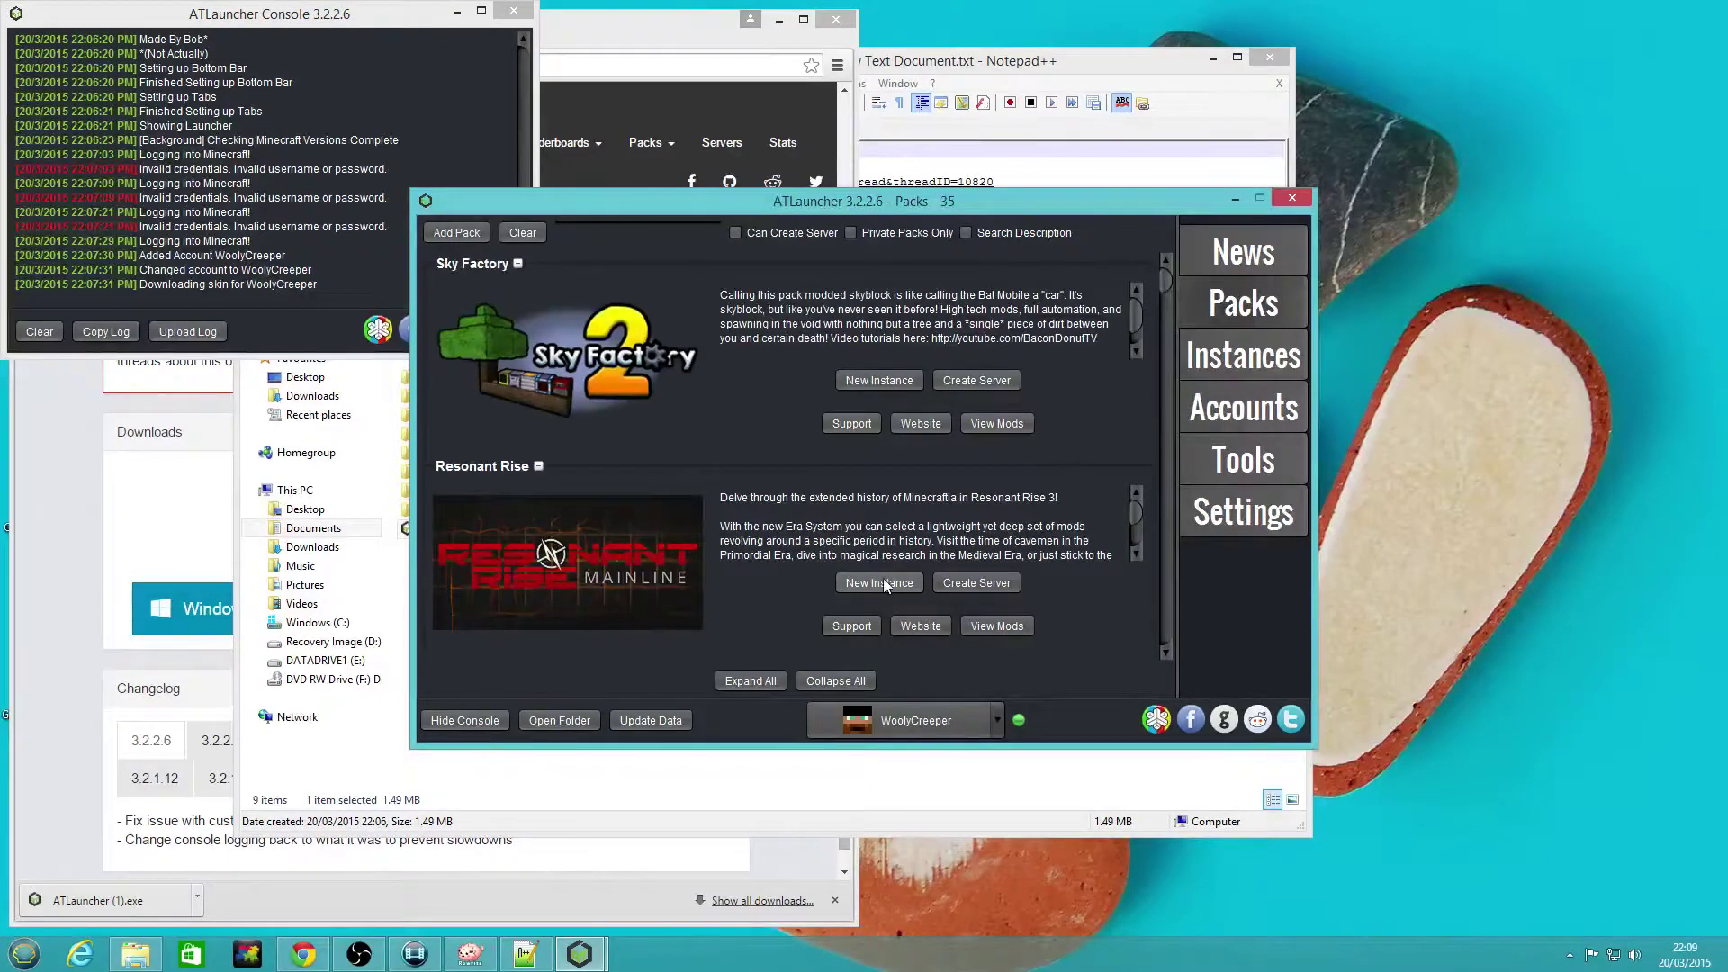
# - Open the ResonantRise share-code link from the text document, keep the ATLauncherLaunchTool.jar download and run it
pyautogui.click(974, 62)
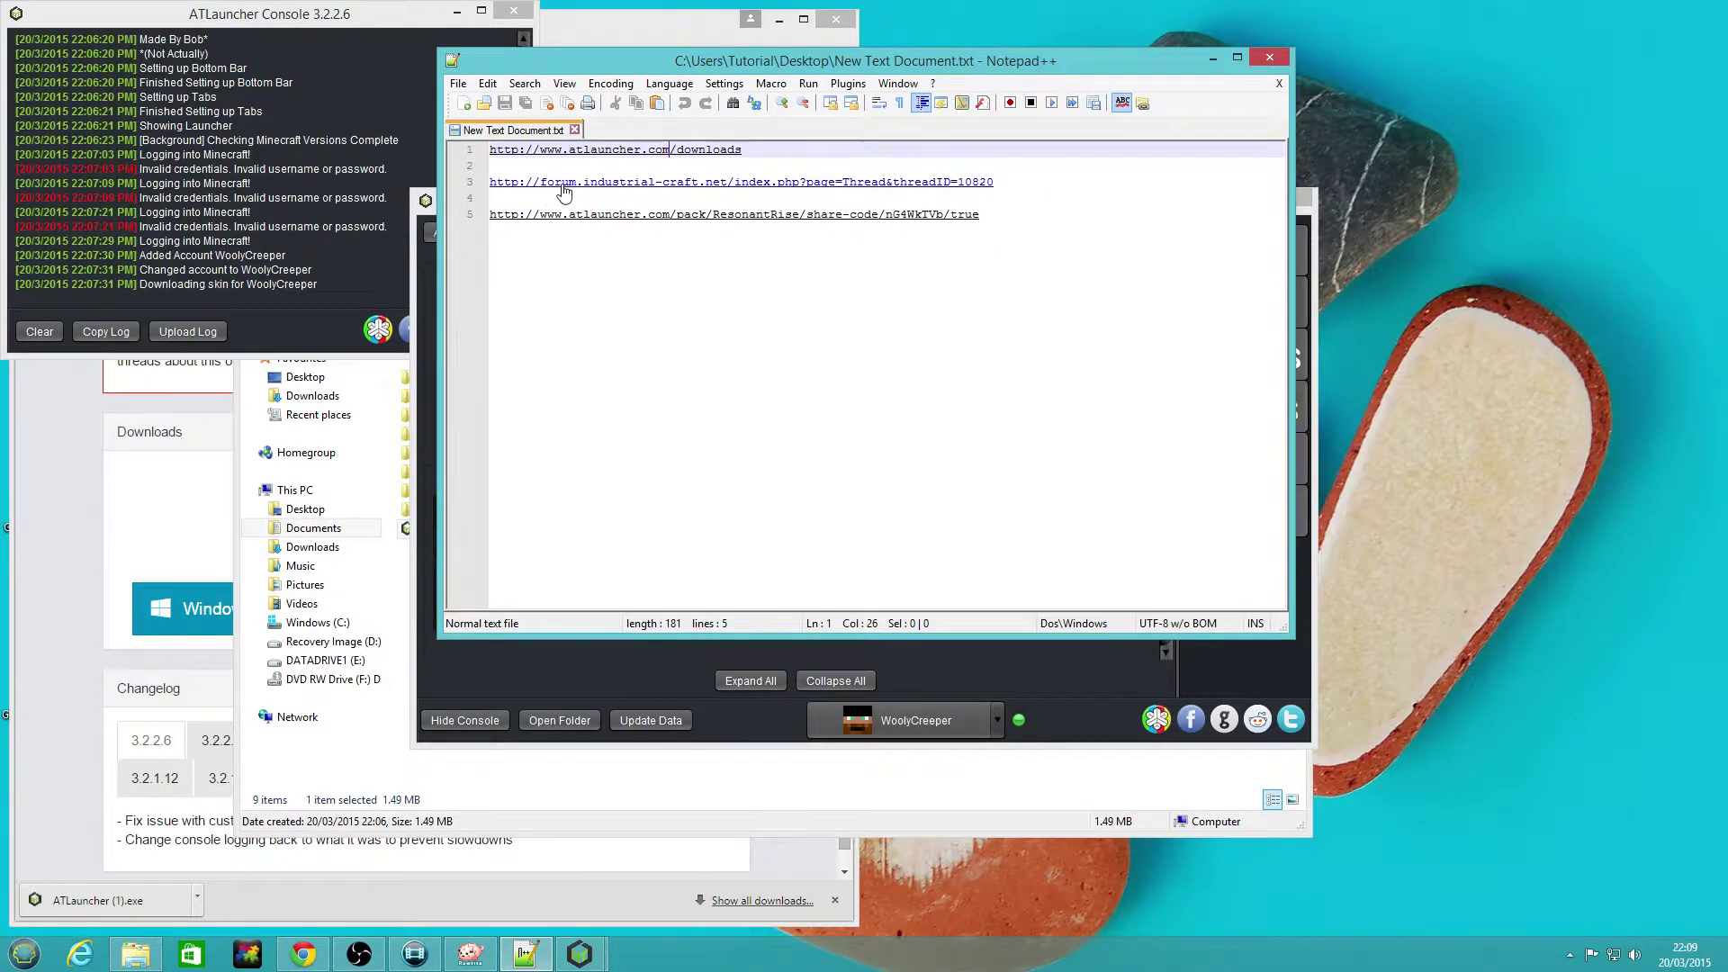
pyautogui.click(734, 216)
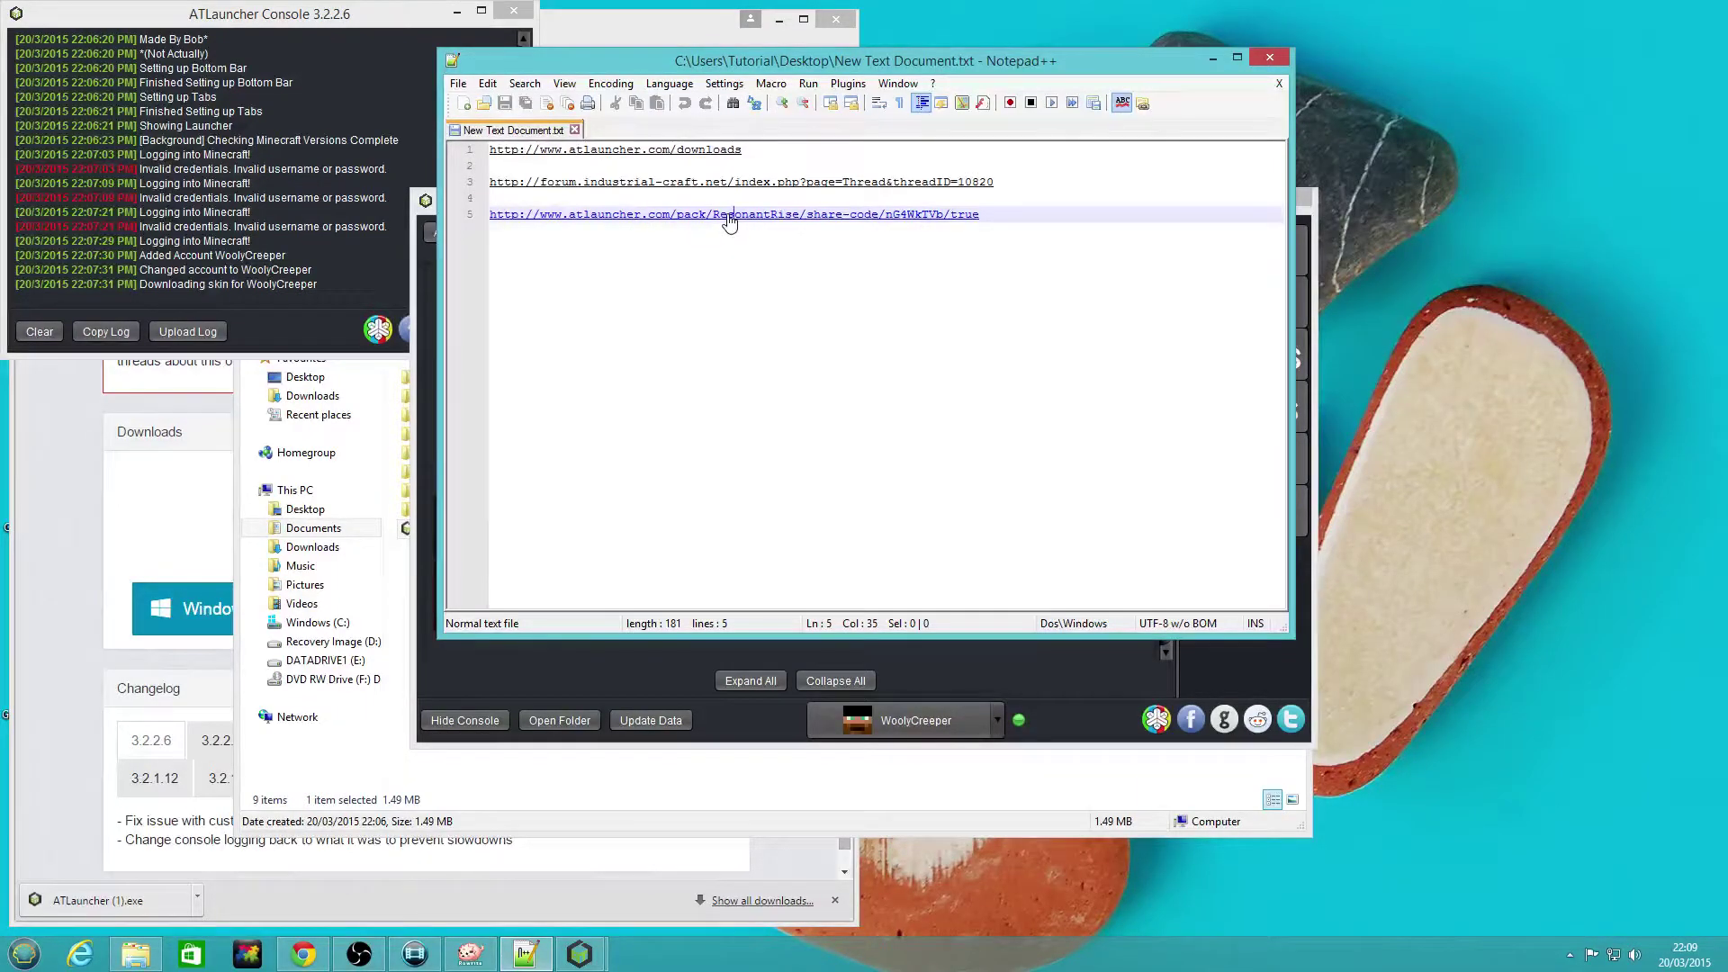
pyautogui.doubleClick(729, 220)
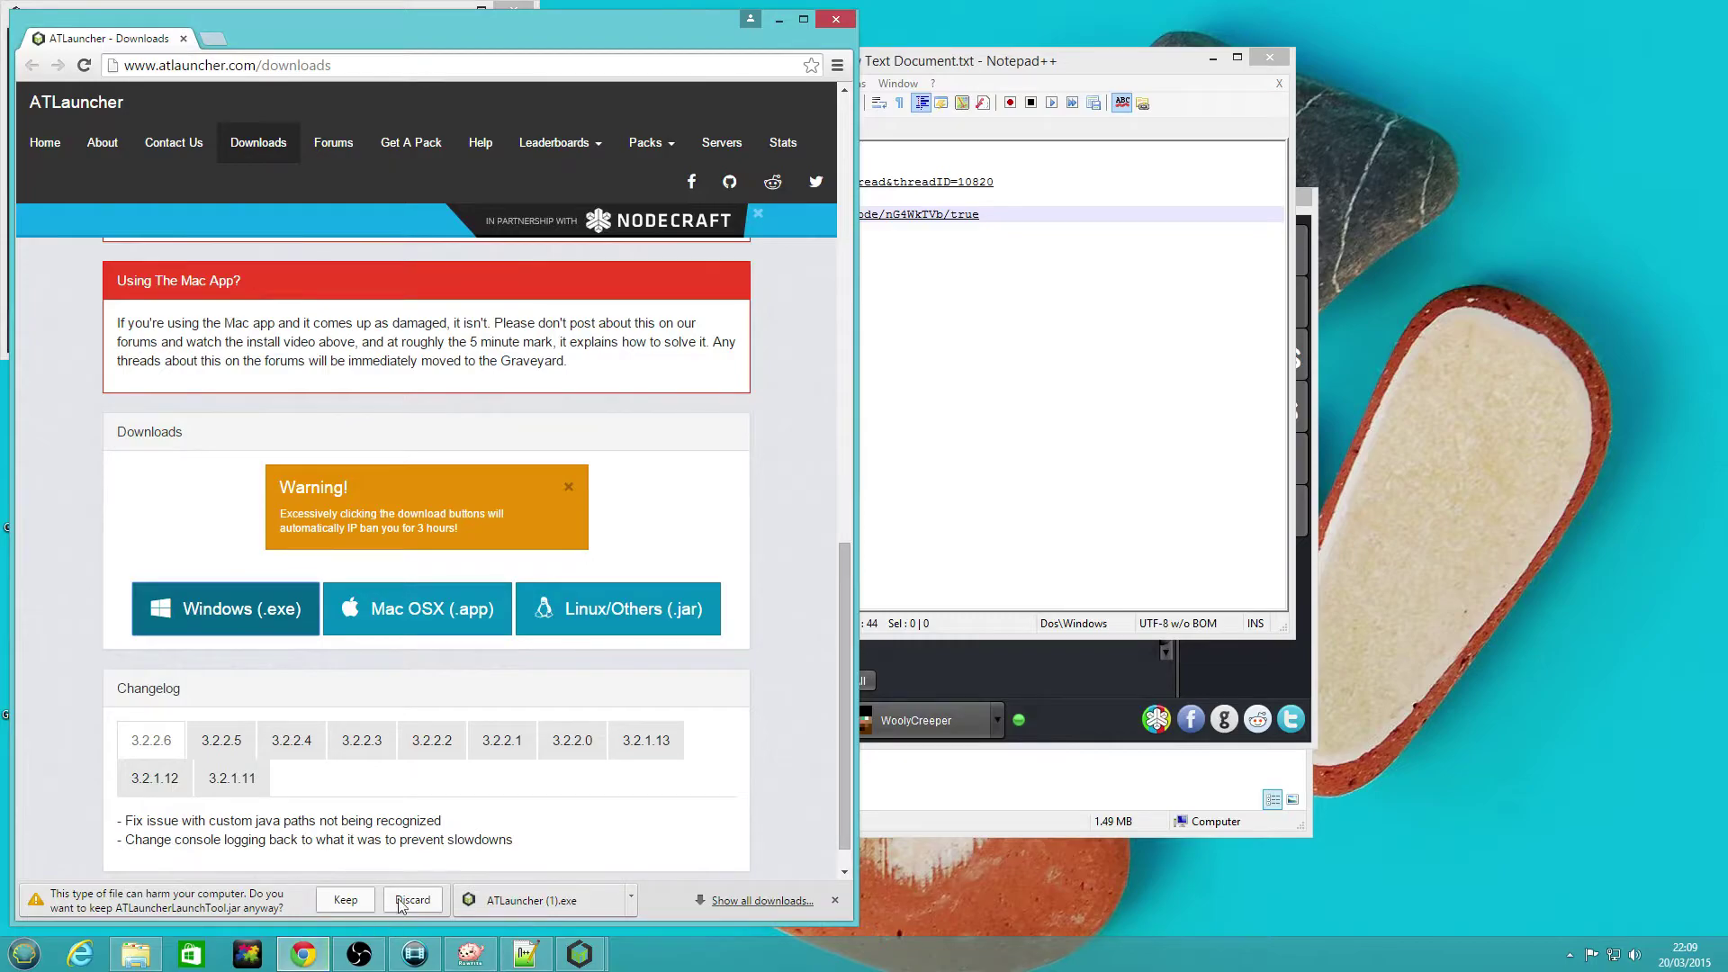
pyautogui.click(344, 900)
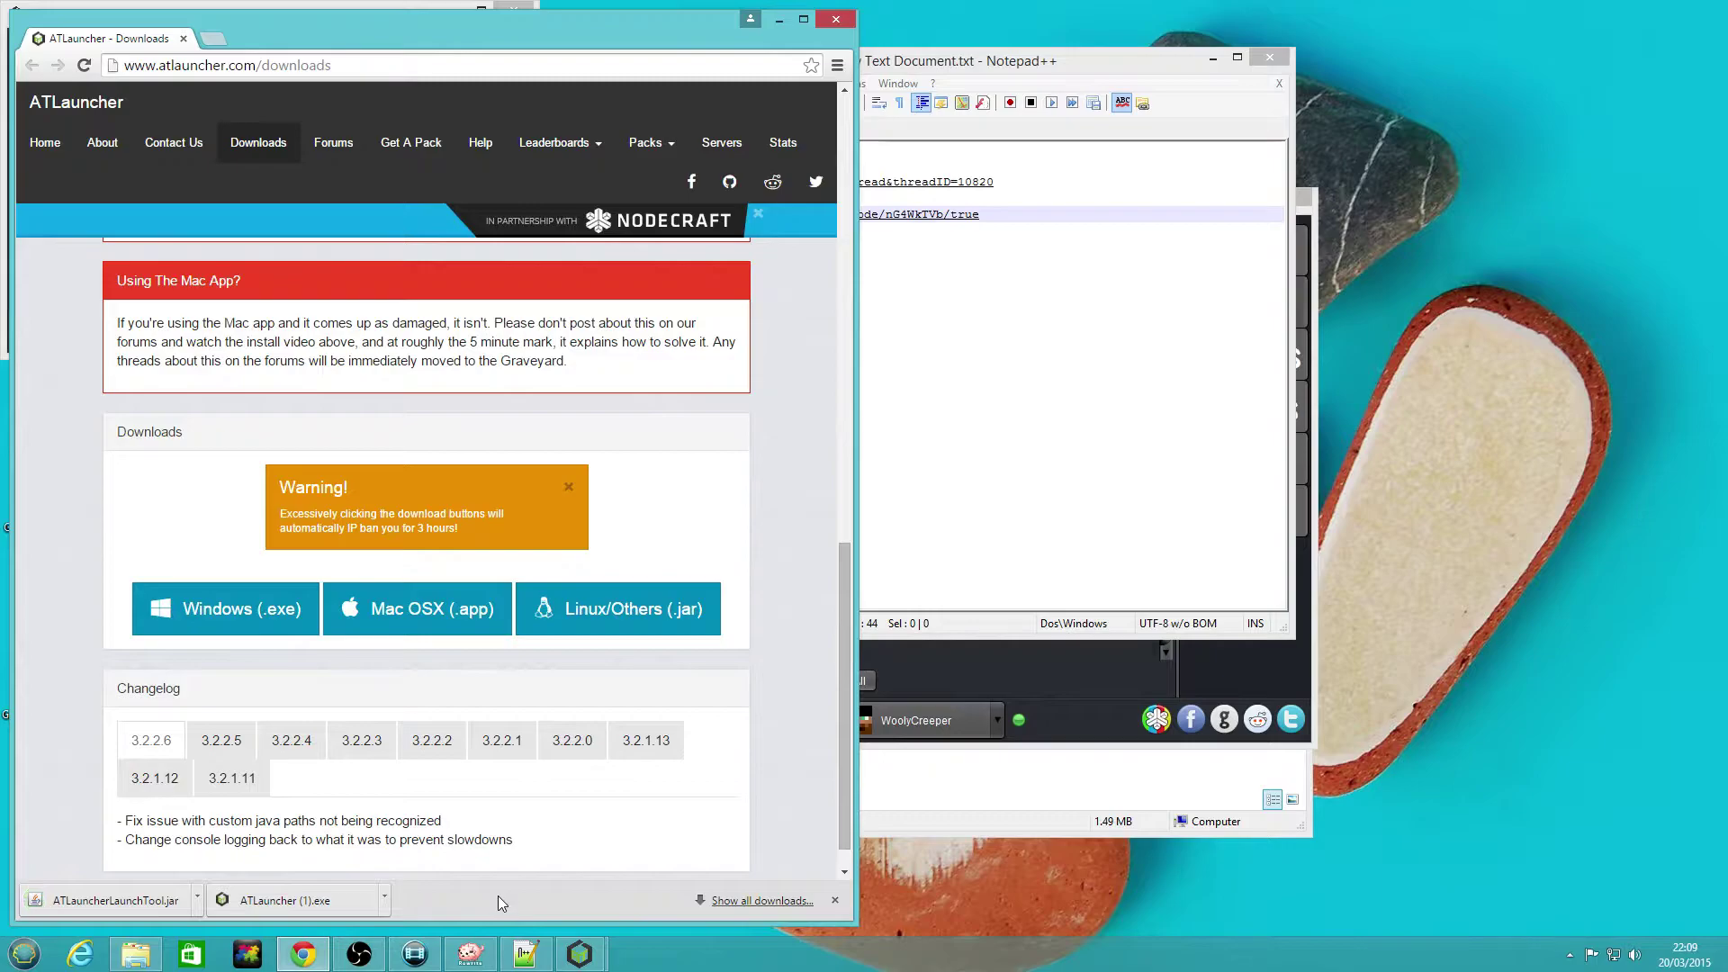
pyautogui.click(144, 900)
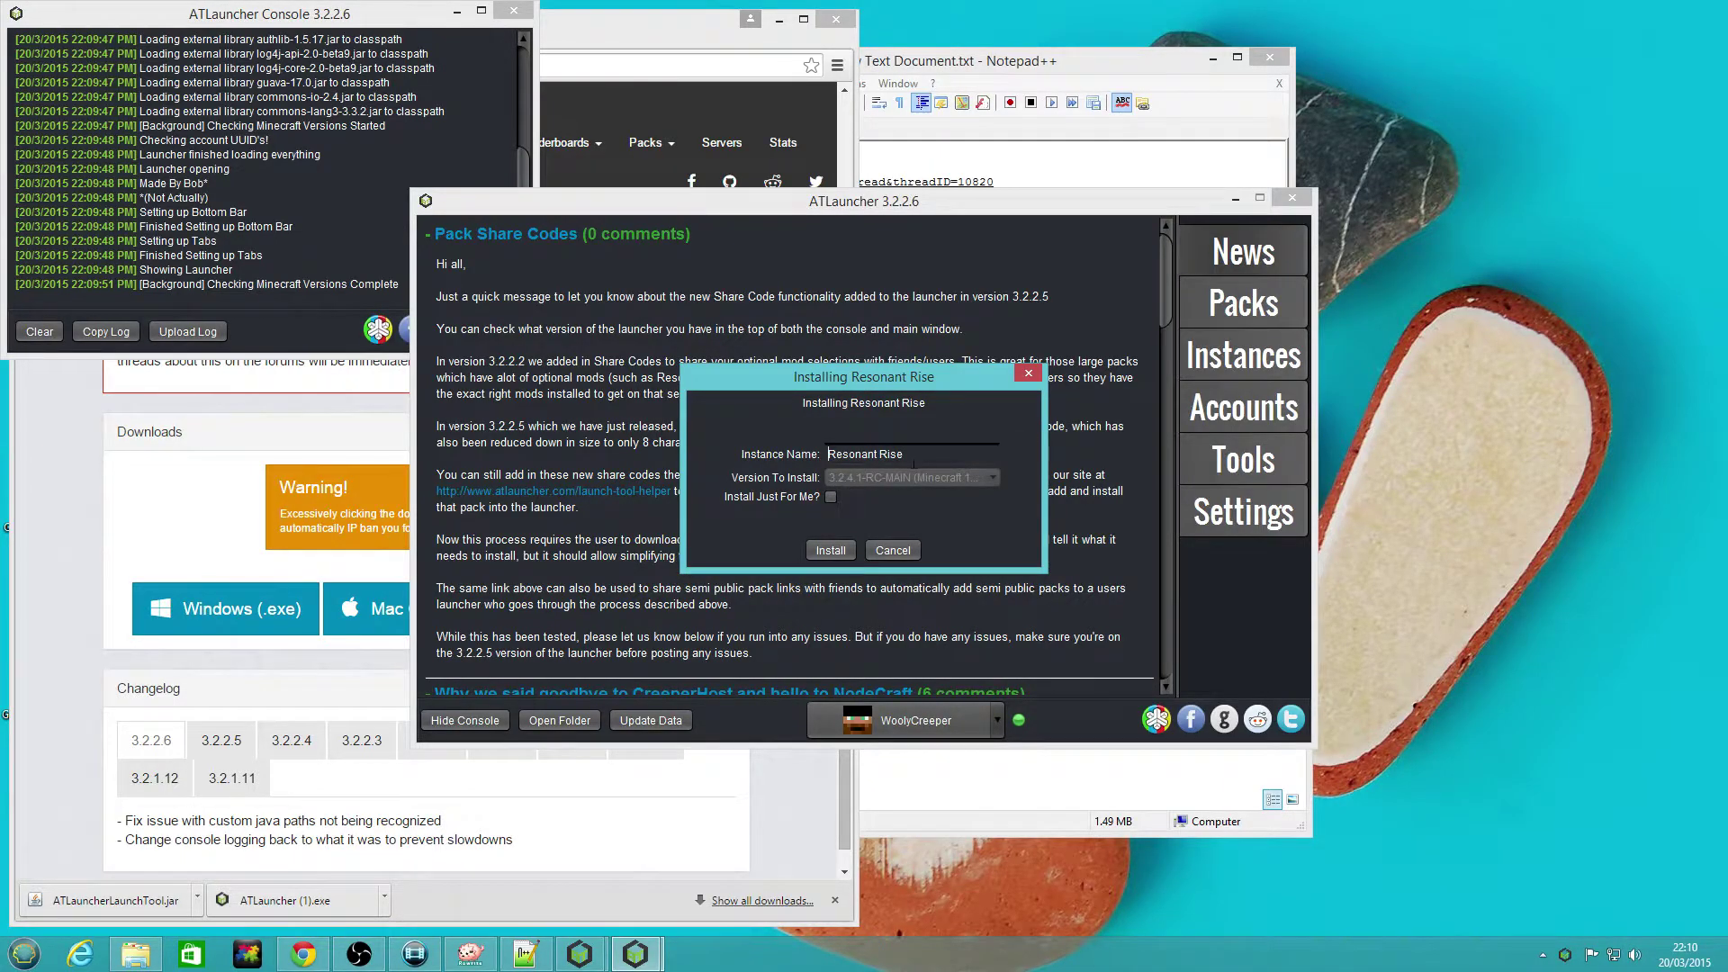
# - Install the Resonant Rise instance with the optional mods Voxel Map and Mouse Tweaks added
pyautogui.click(829, 550)
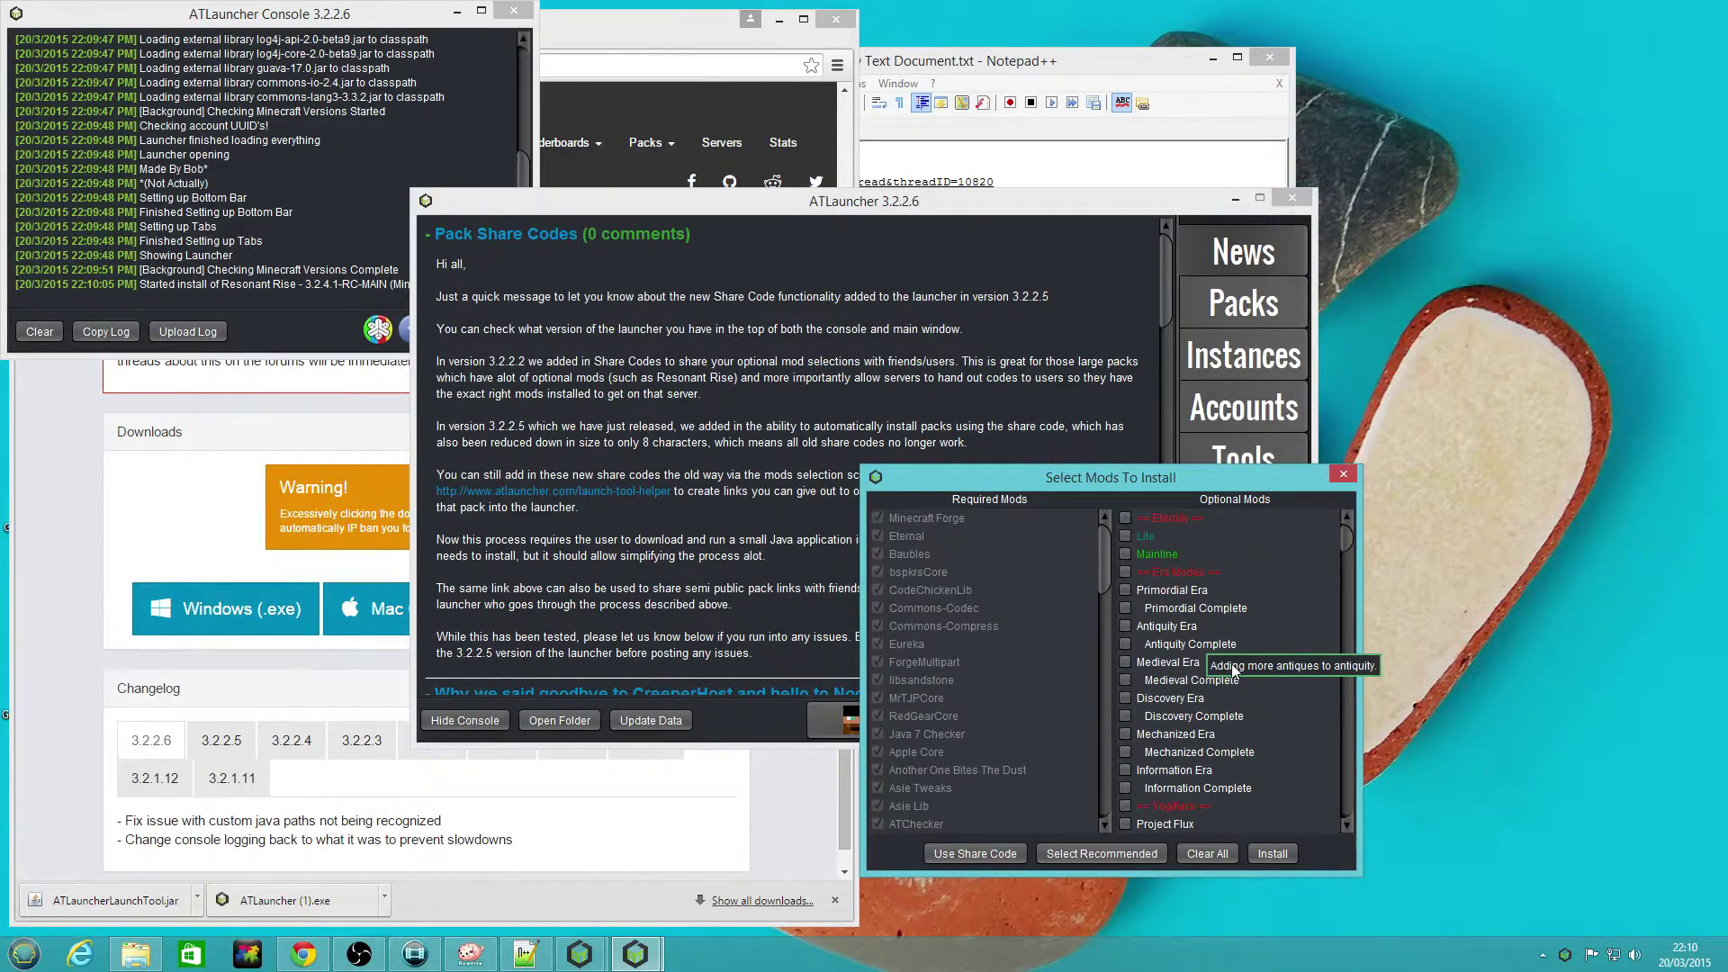
pyautogui.moveTo(1342, 539)
pyautogui.mouseDown()
pyautogui.moveTo(1362, 677)
pyautogui.moveTo(1353, 547)
pyautogui.moveTo(1346, 565)
pyautogui.mouseUp()
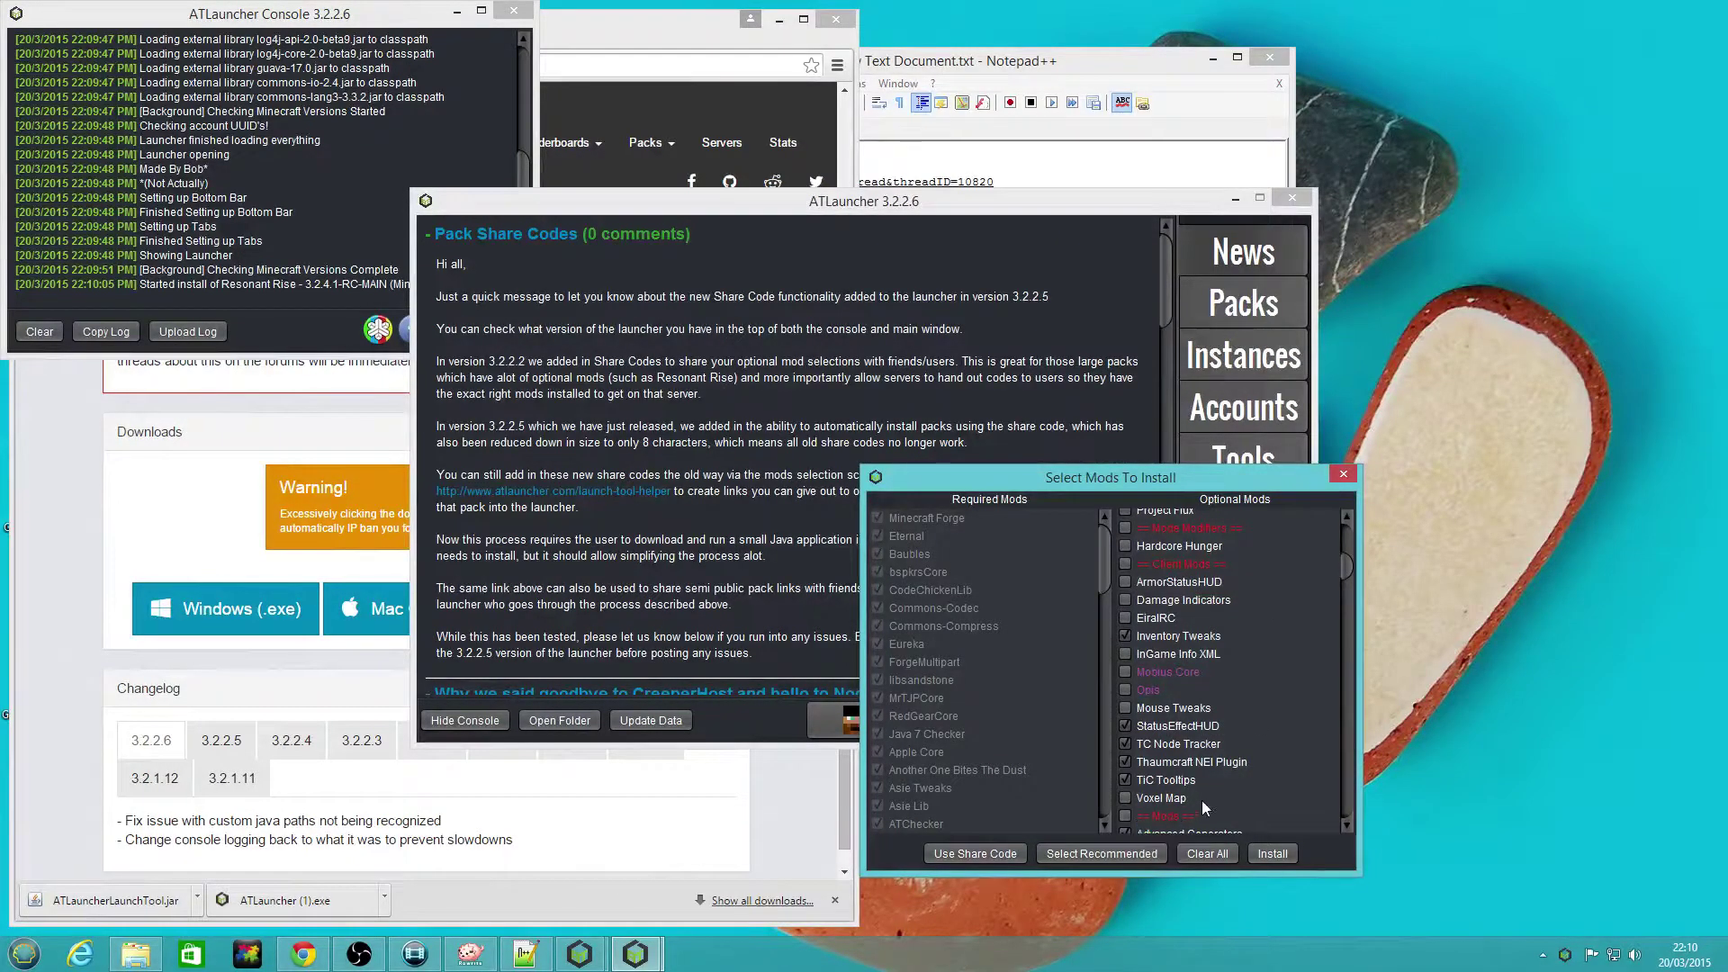
pyautogui.scroll(-1, 1229, 733)
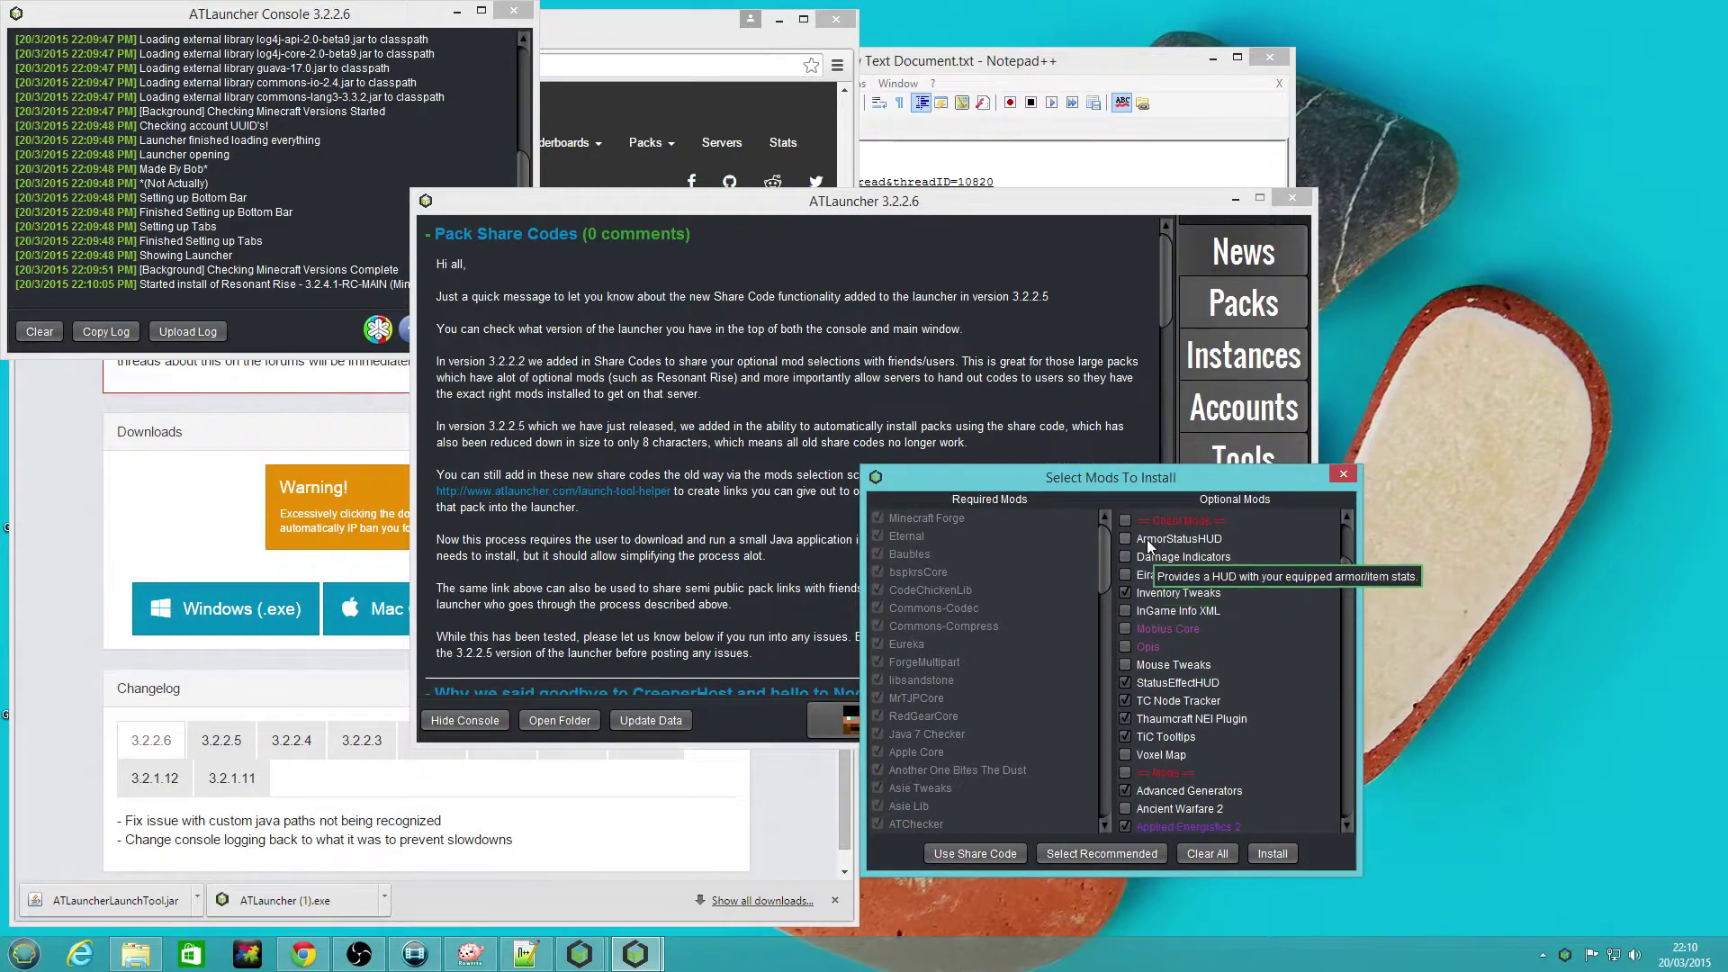
pyautogui.click(1126, 754)
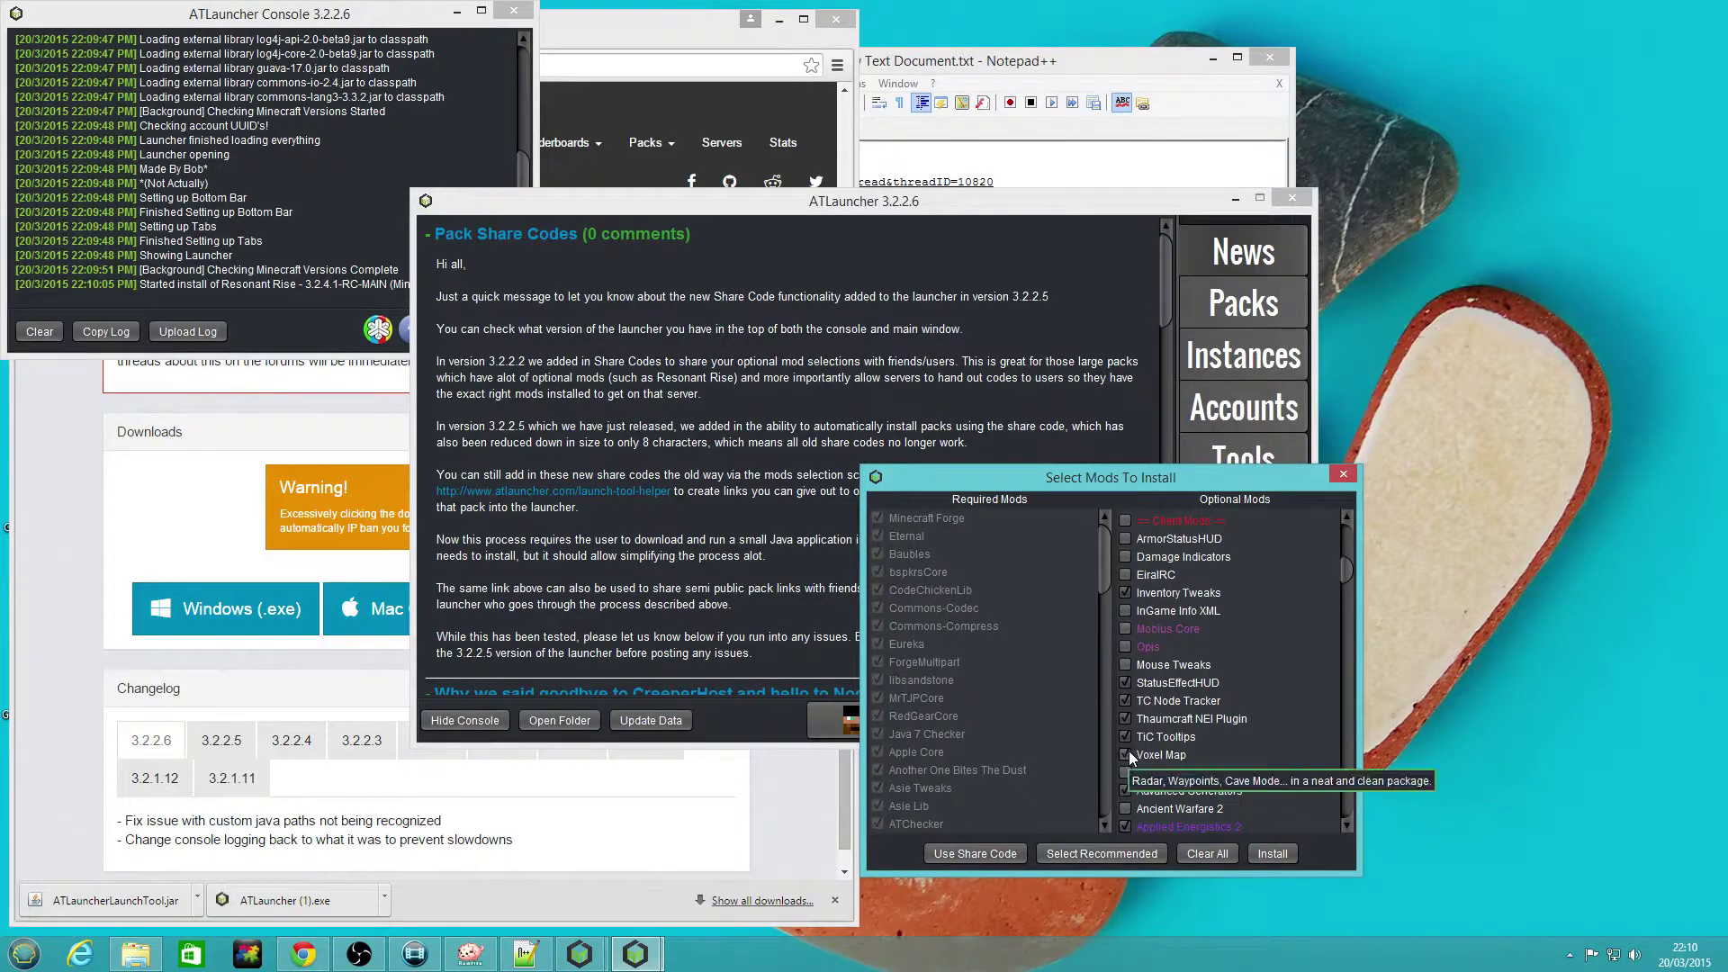
pyautogui.click(1125, 664)
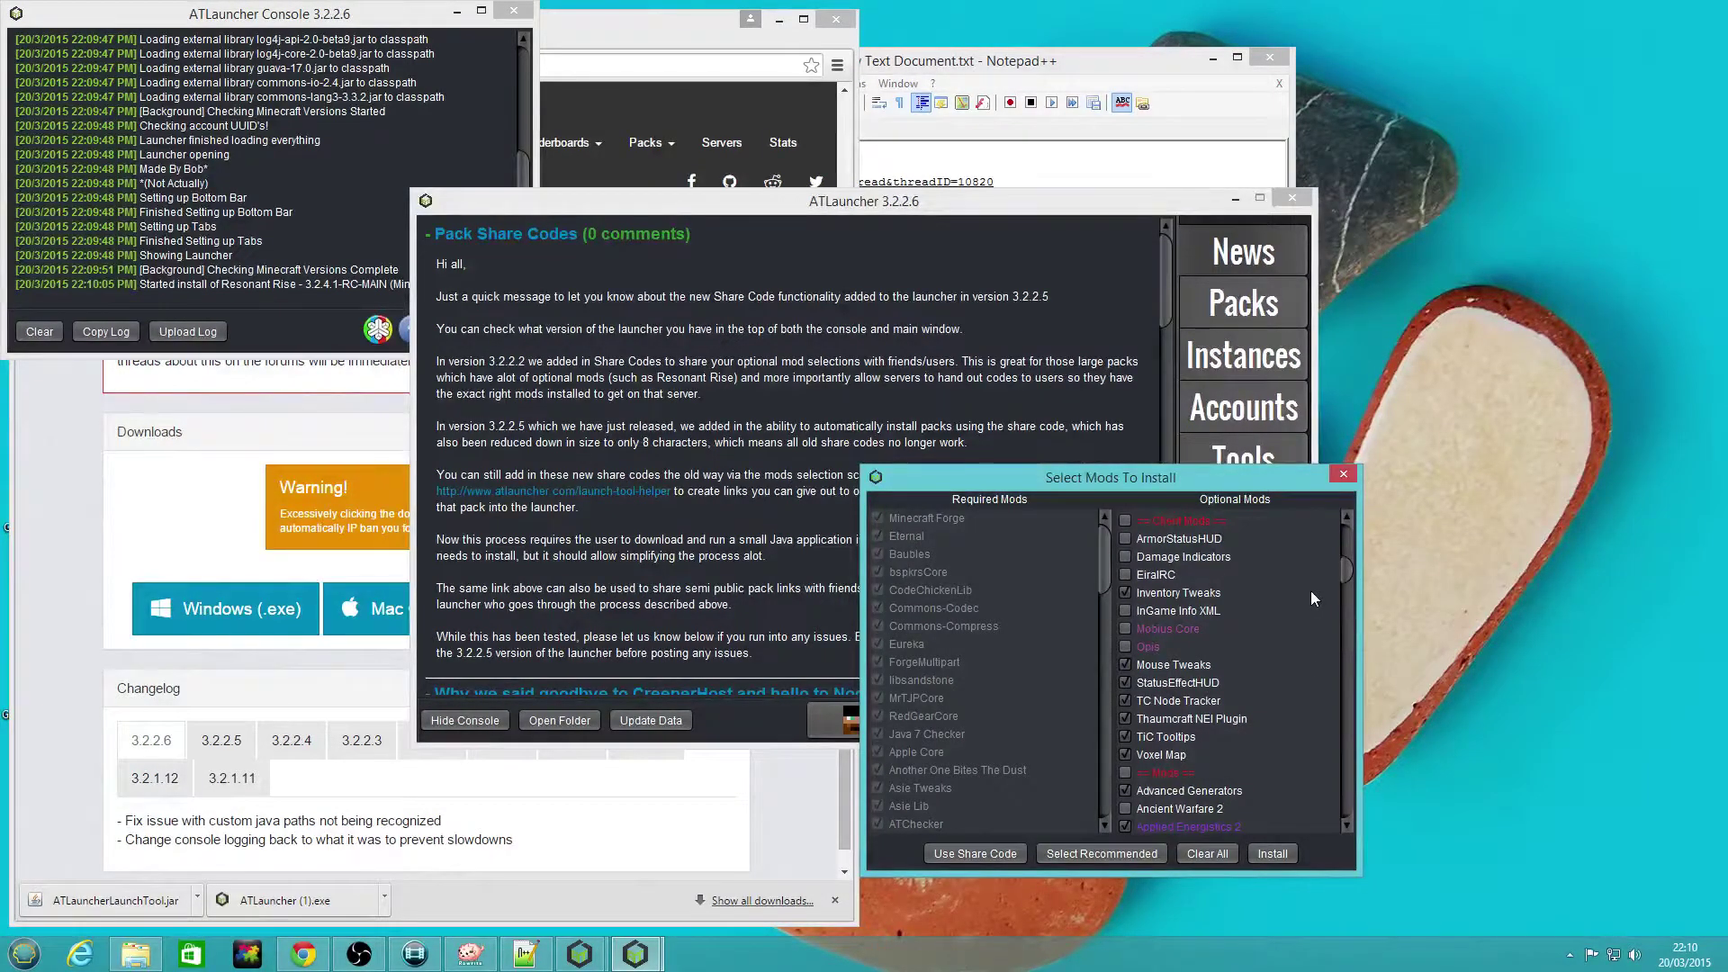
pyautogui.click(1284, 852)
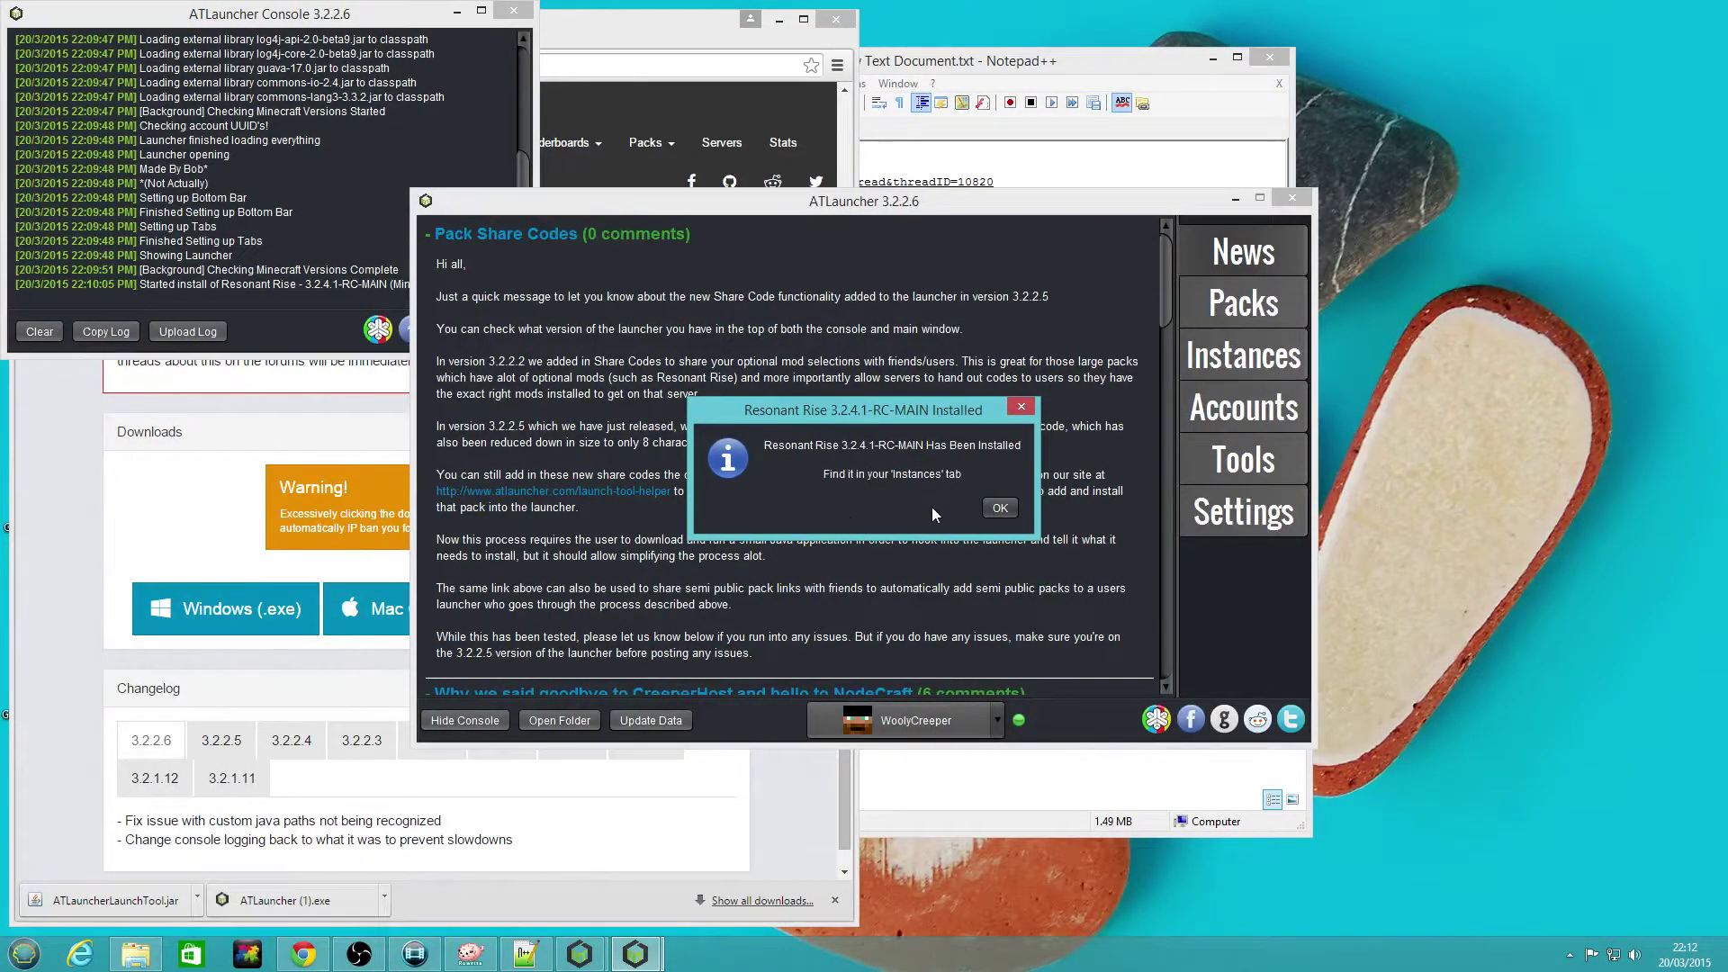
# - Dismiss the installation notice and open the FastCraft forum thread linked in the Resonant Rise instance's description
pyautogui.click(1000, 507)
pyautogui.click(1264, 362)
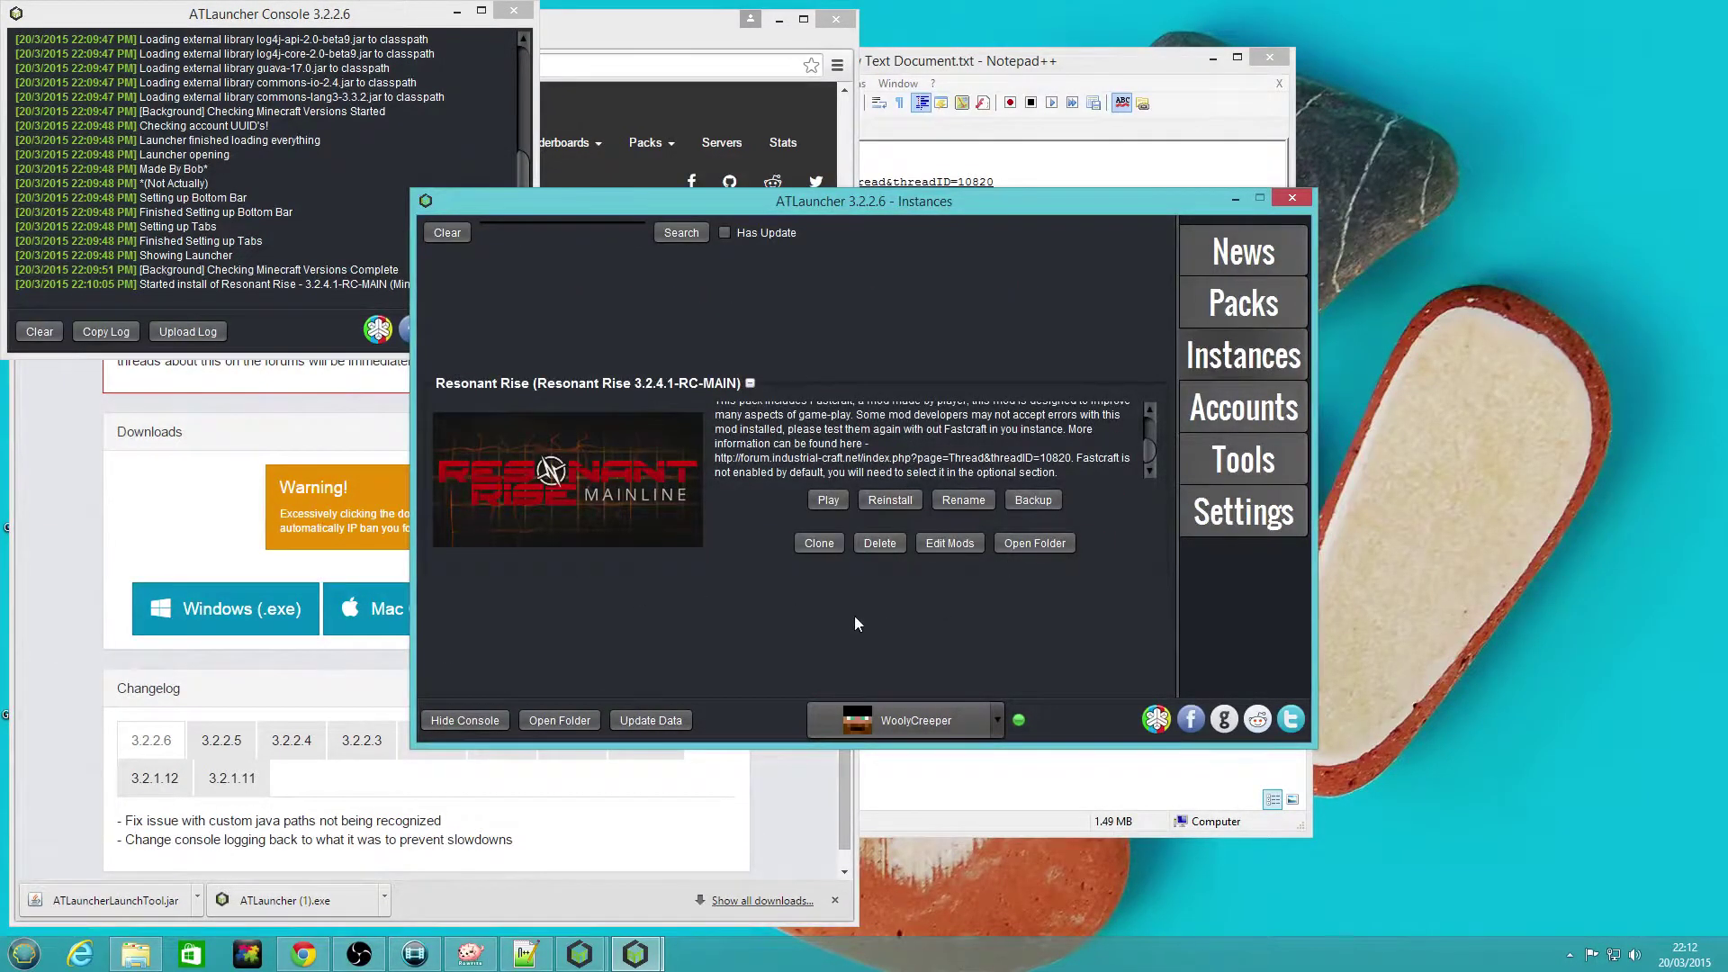
pyautogui.click(895, 457)
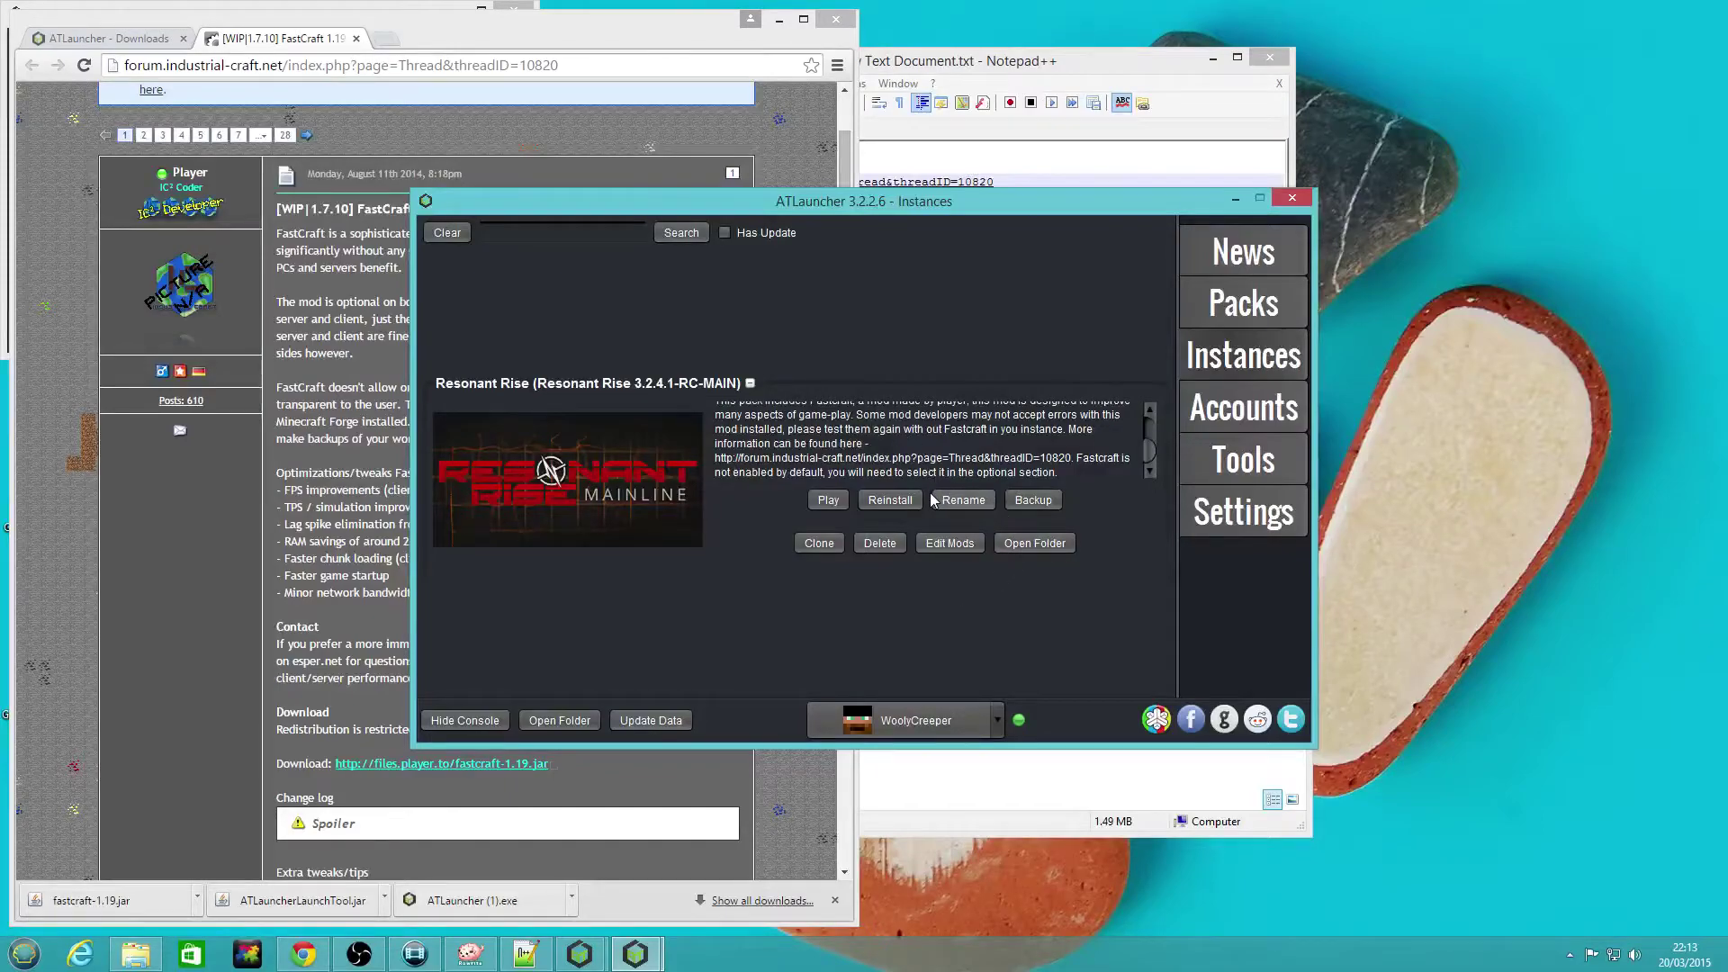
# - Launch the Resonant Rise instance and open Minecraft's singleplayer world selection
pyautogui.click(829, 500)
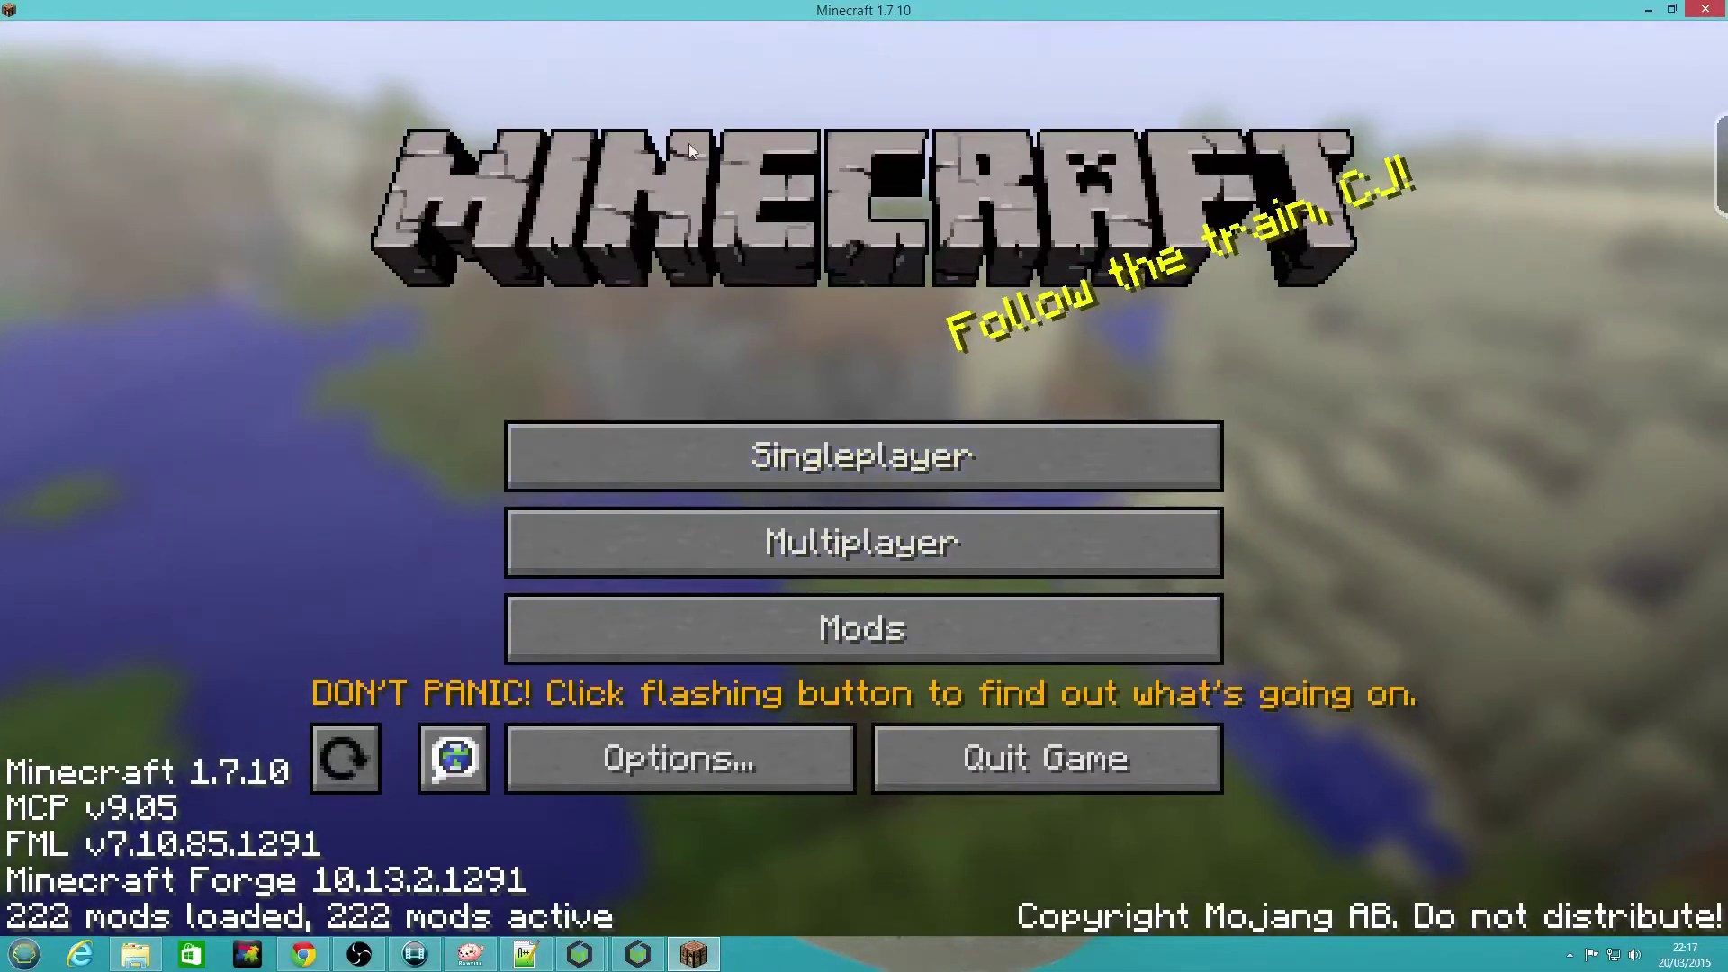
pyautogui.click(908, 456)
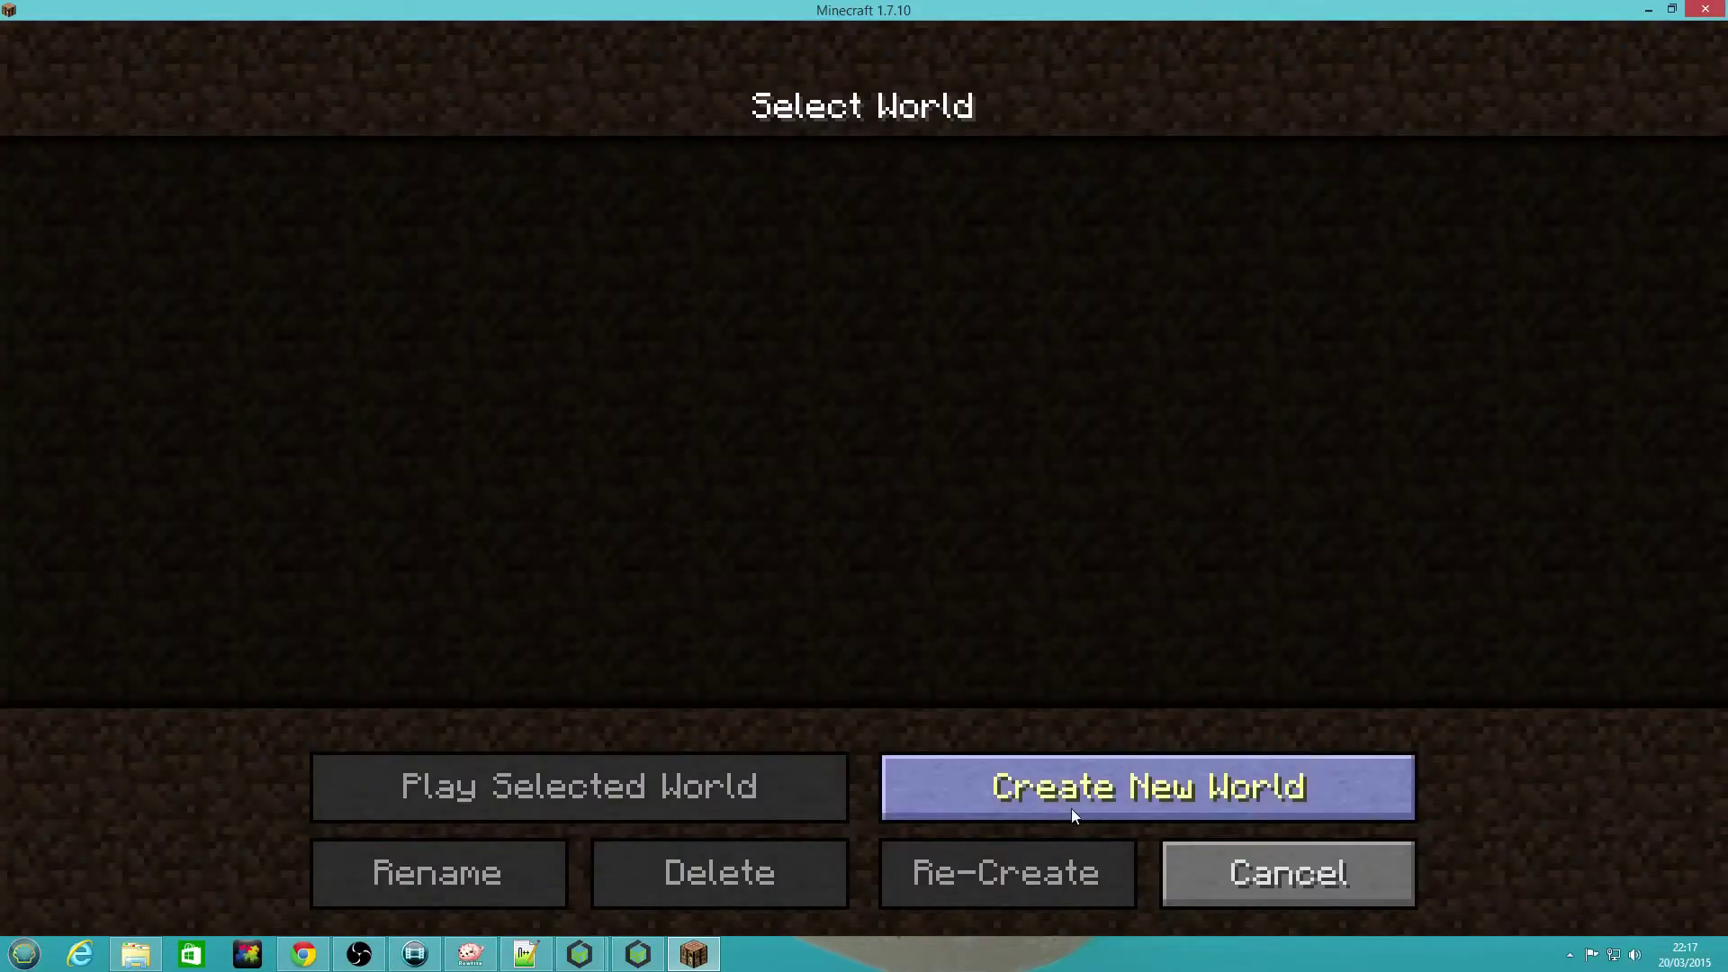
# - Start a new singleplayer world and open its additional world options
pyautogui.click(1143, 785)
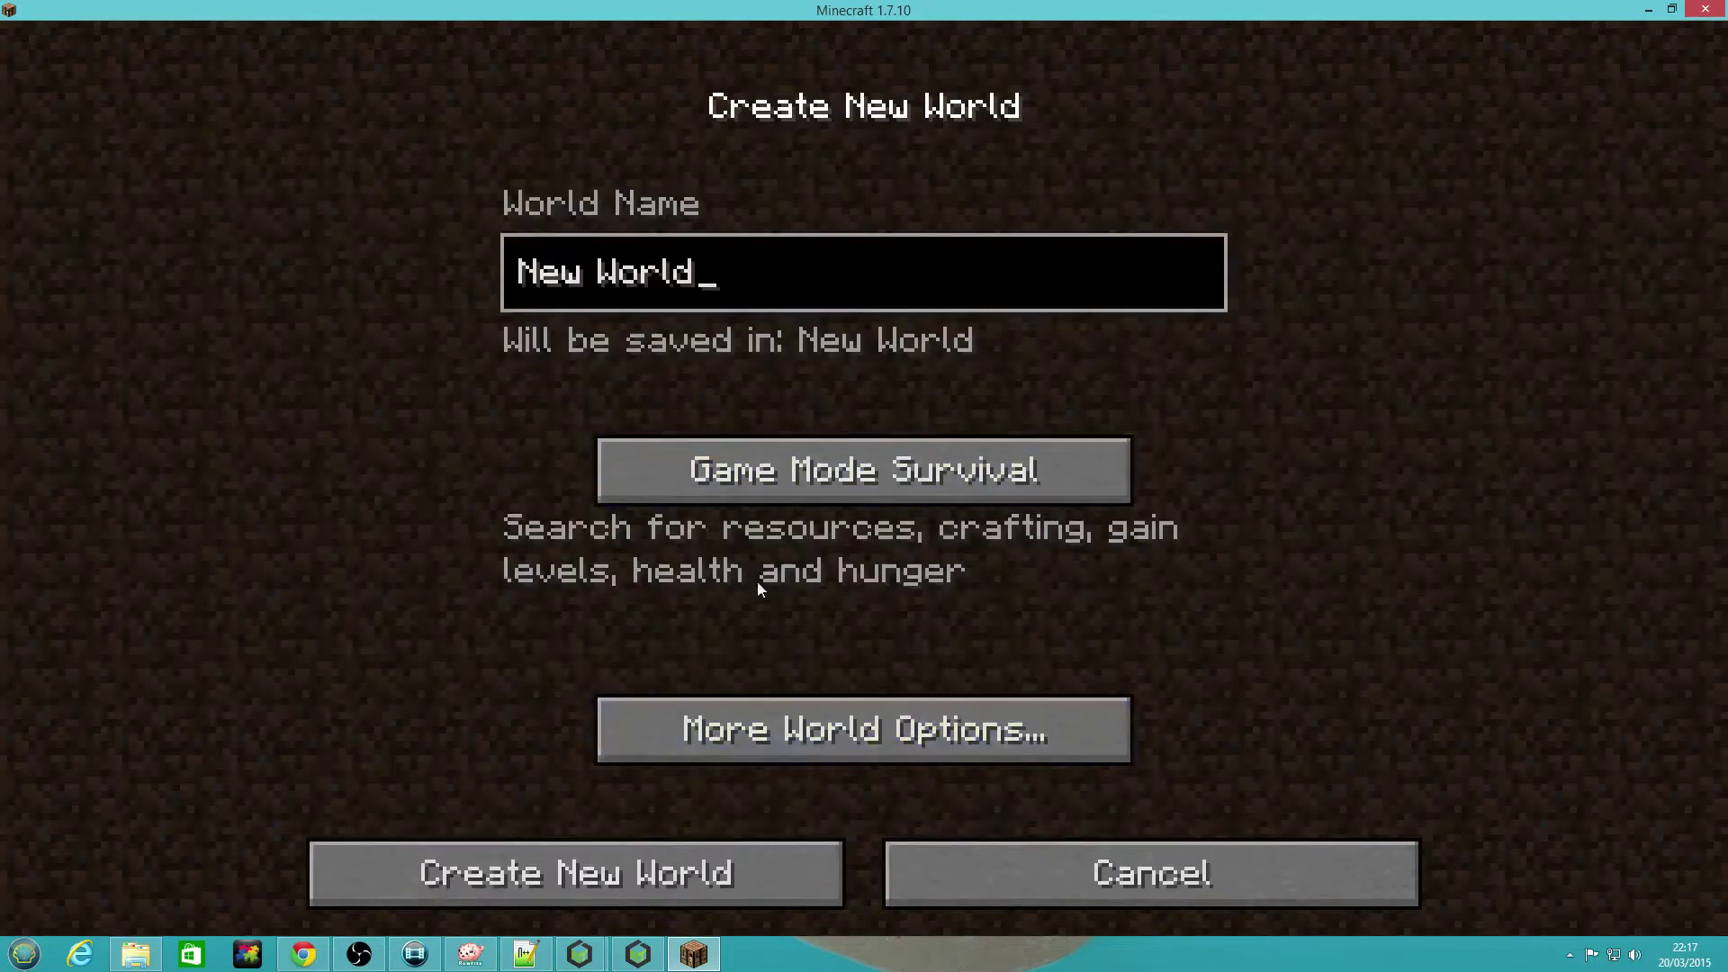
pyautogui.click(841, 753)
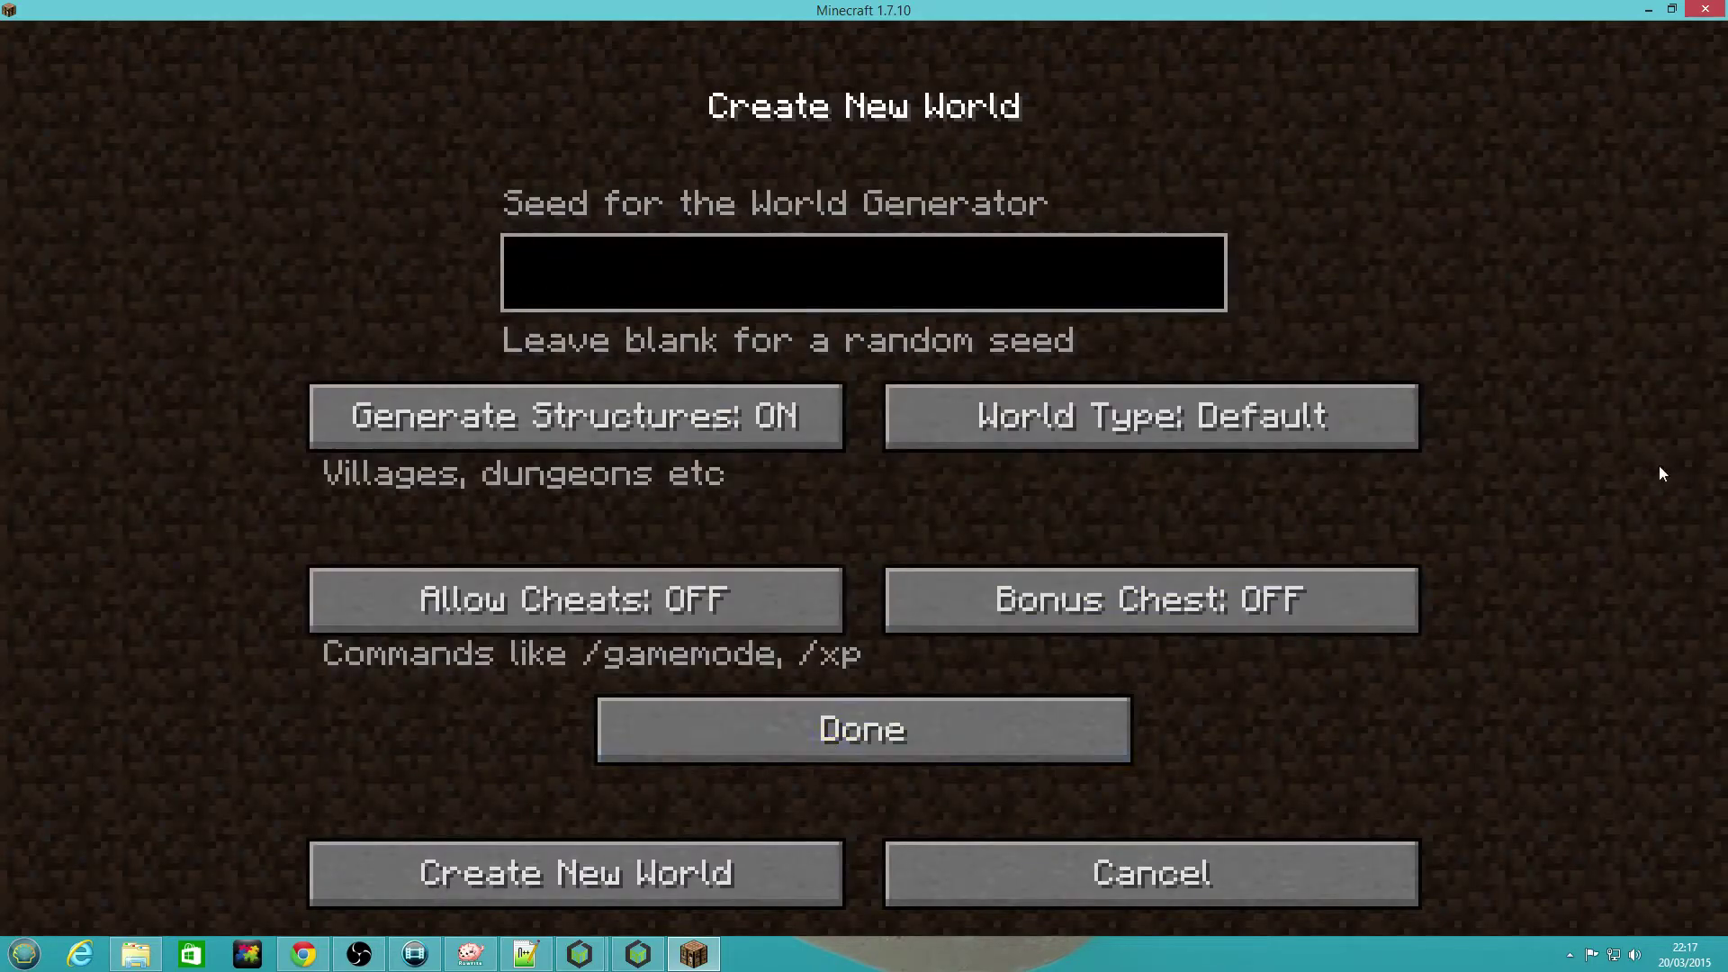
# - Cycle through all the available world types, returning to Default, to examine which world generators the modpack offers
pyautogui.click(1336, 403)
pyautogui.click(1368, 416)
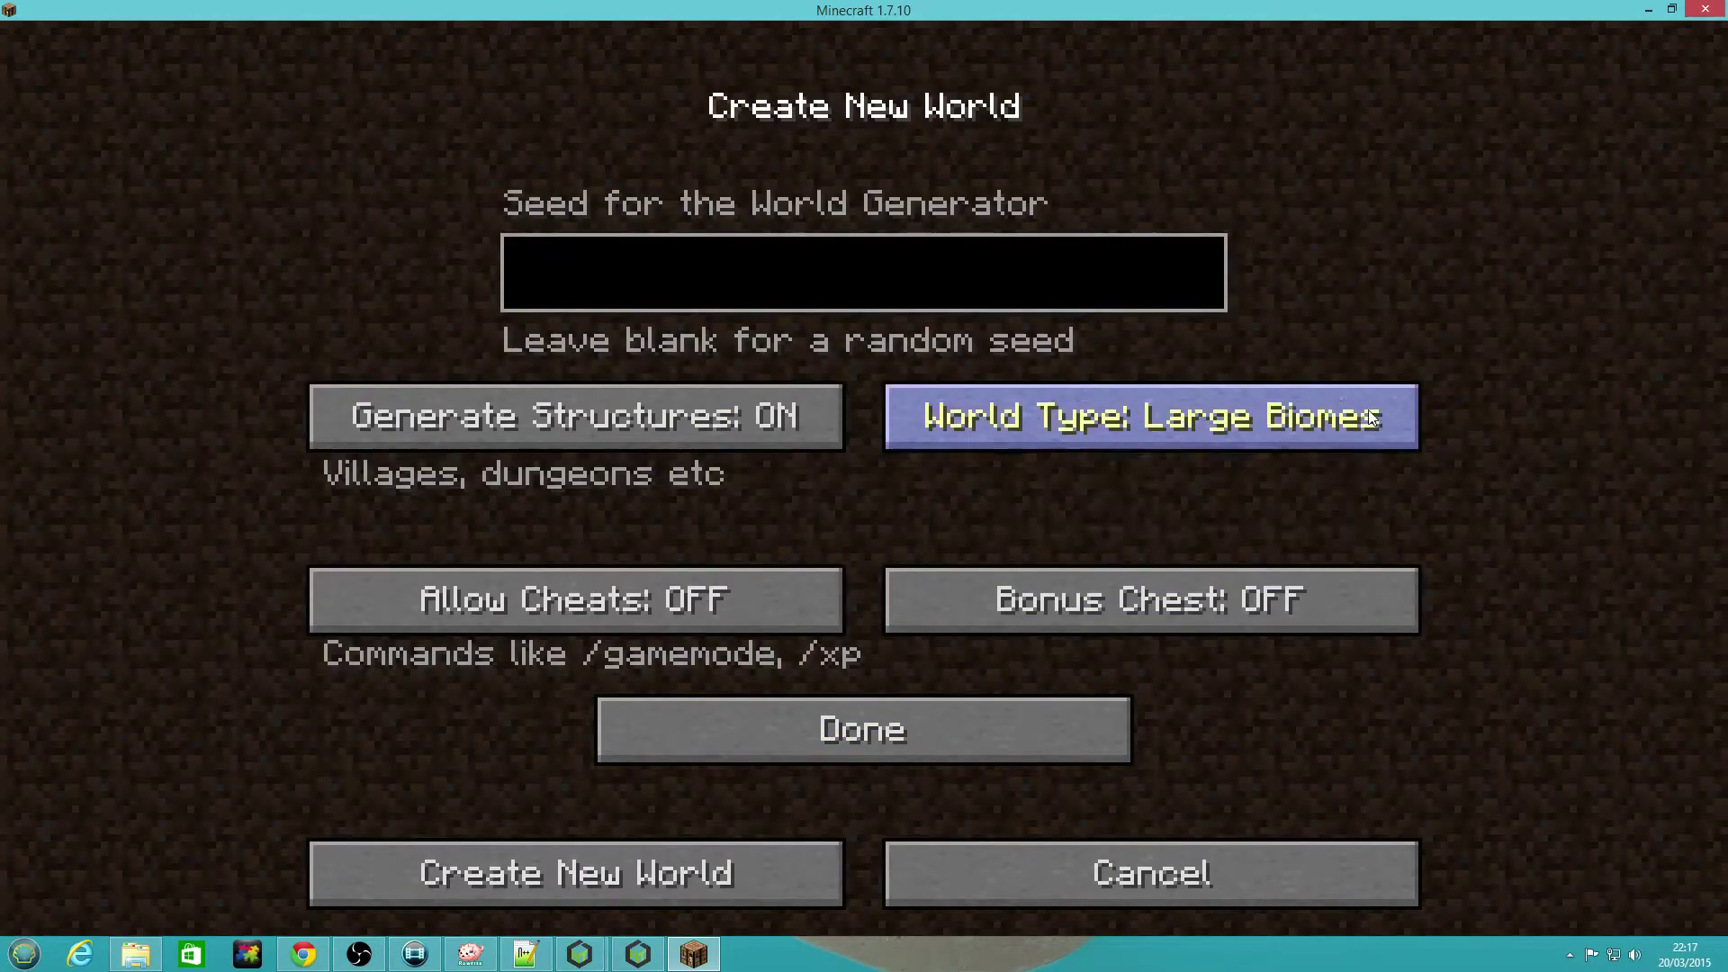
pyautogui.click(1370, 414)
pyautogui.click(1375, 419)
pyautogui.click(1380, 418)
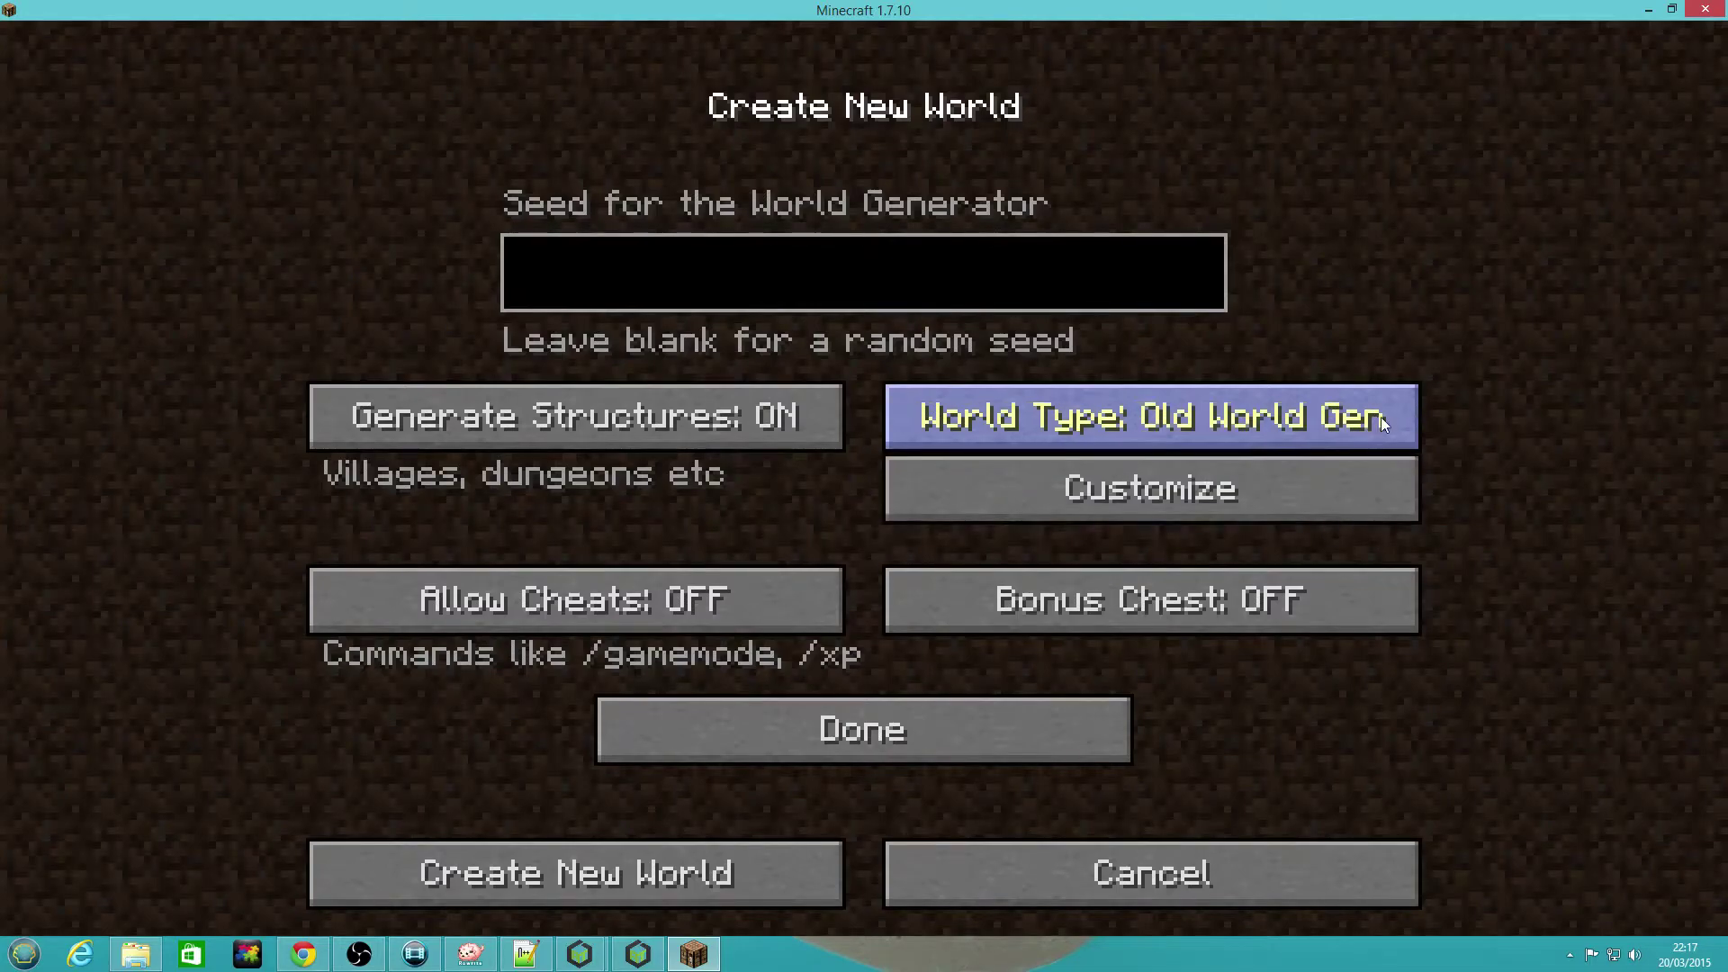
pyautogui.click(1379, 417)
pyautogui.click(1326, 421)
pyautogui.click(1346, 421)
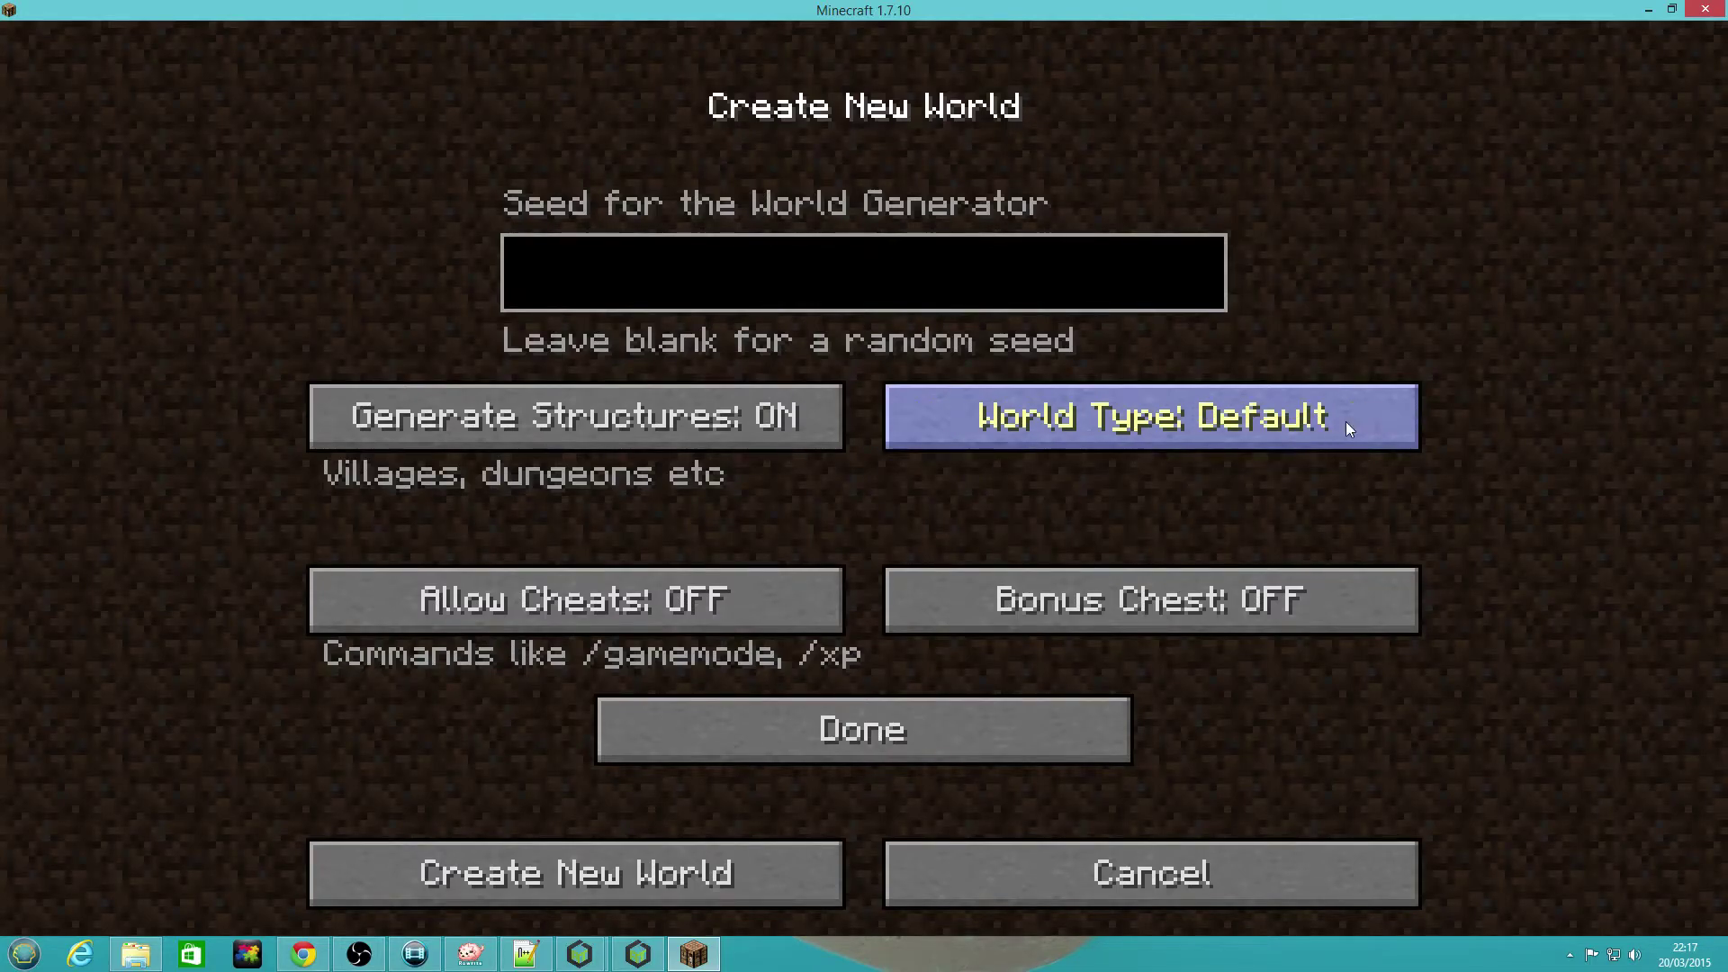
# - Set the world type to Biomes O' Plenty and create the new world with a random seed
pyautogui.click(1366, 435)
pyautogui.click(1371, 437)
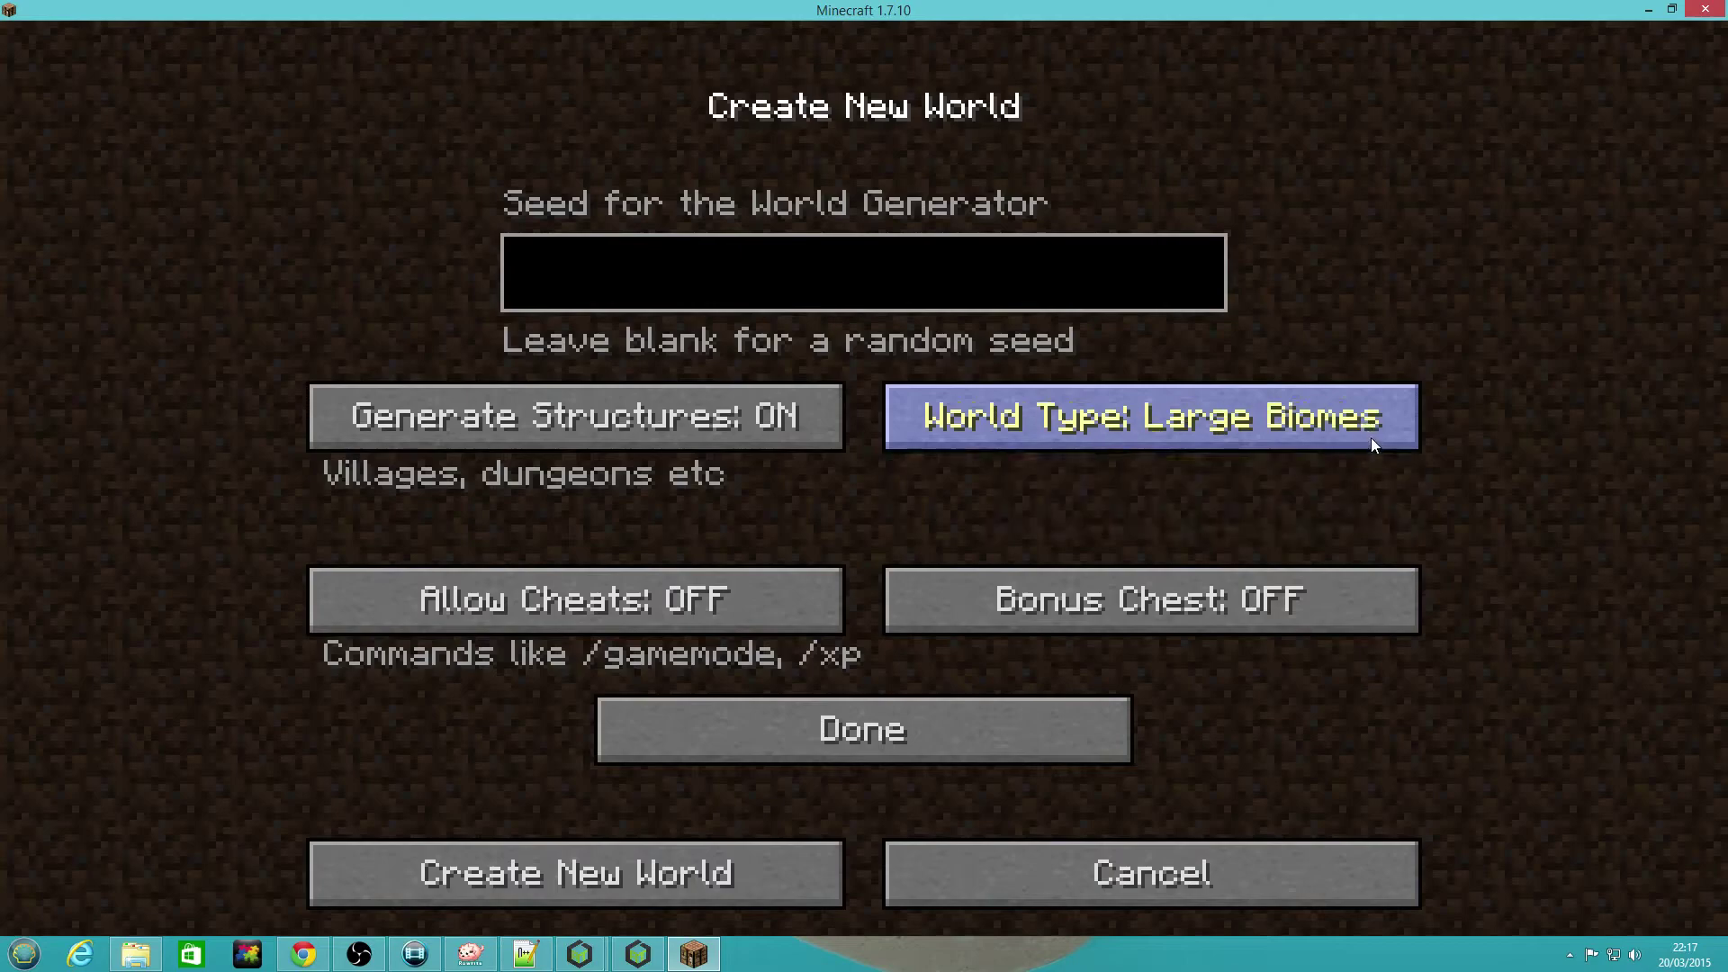
pyautogui.click(1373, 439)
pyautogui.click(1367, 419)
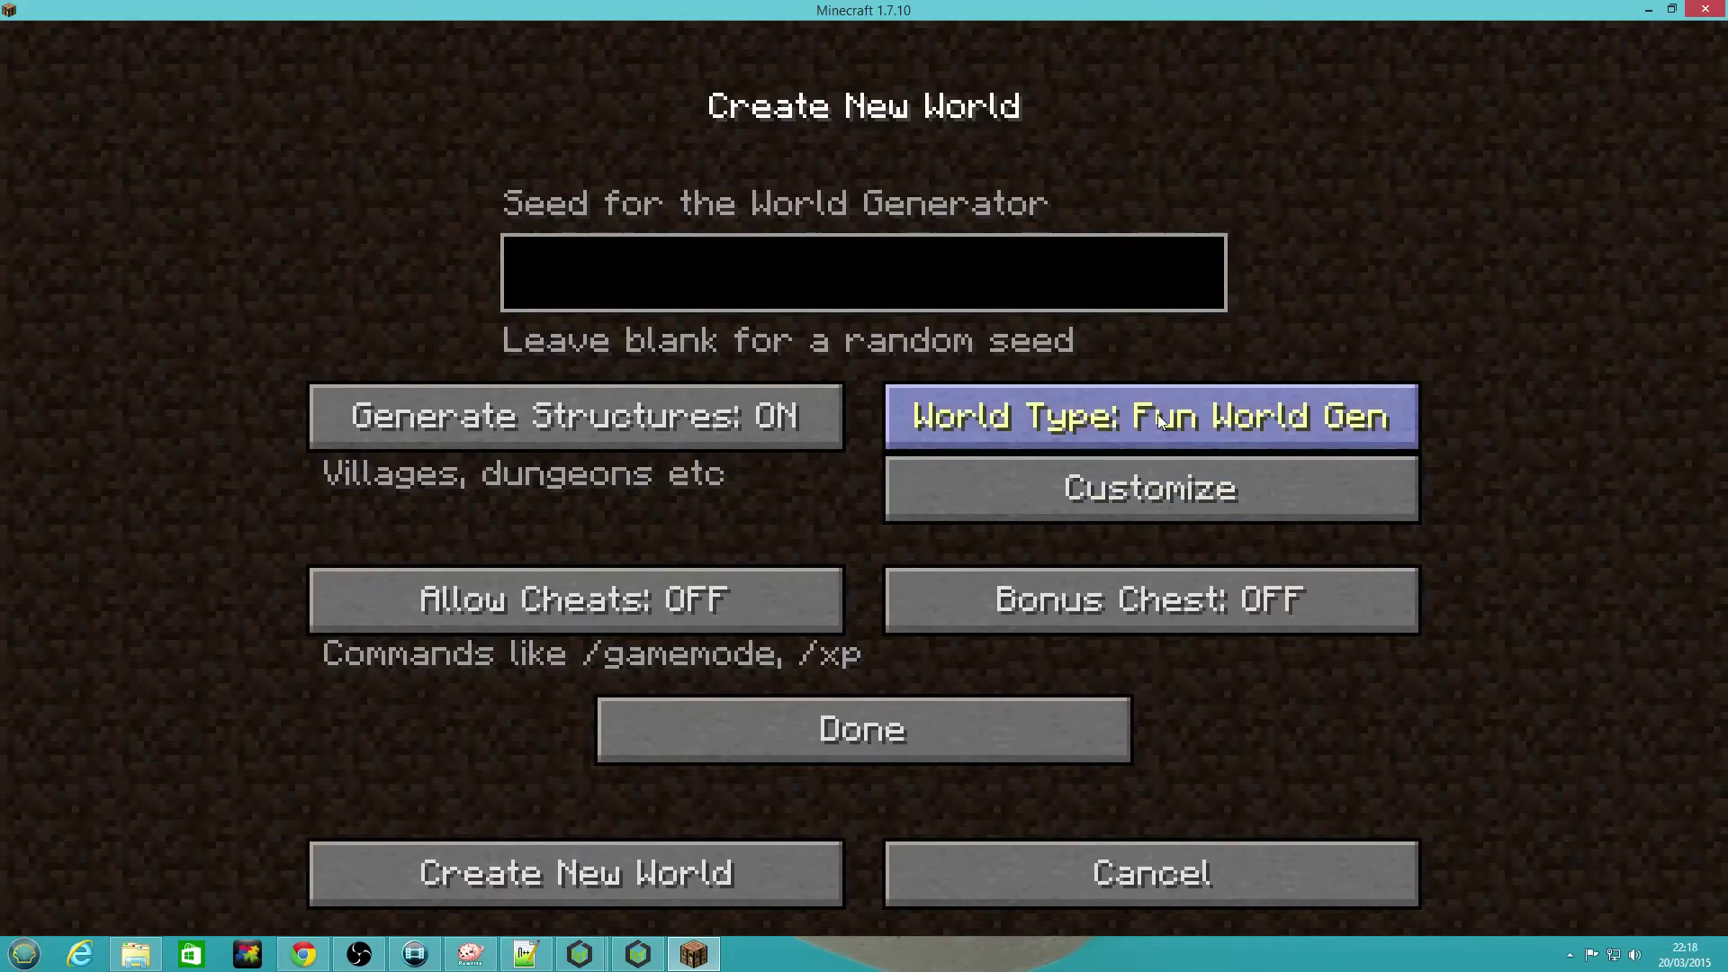
pyautogui.click(1401, 419)
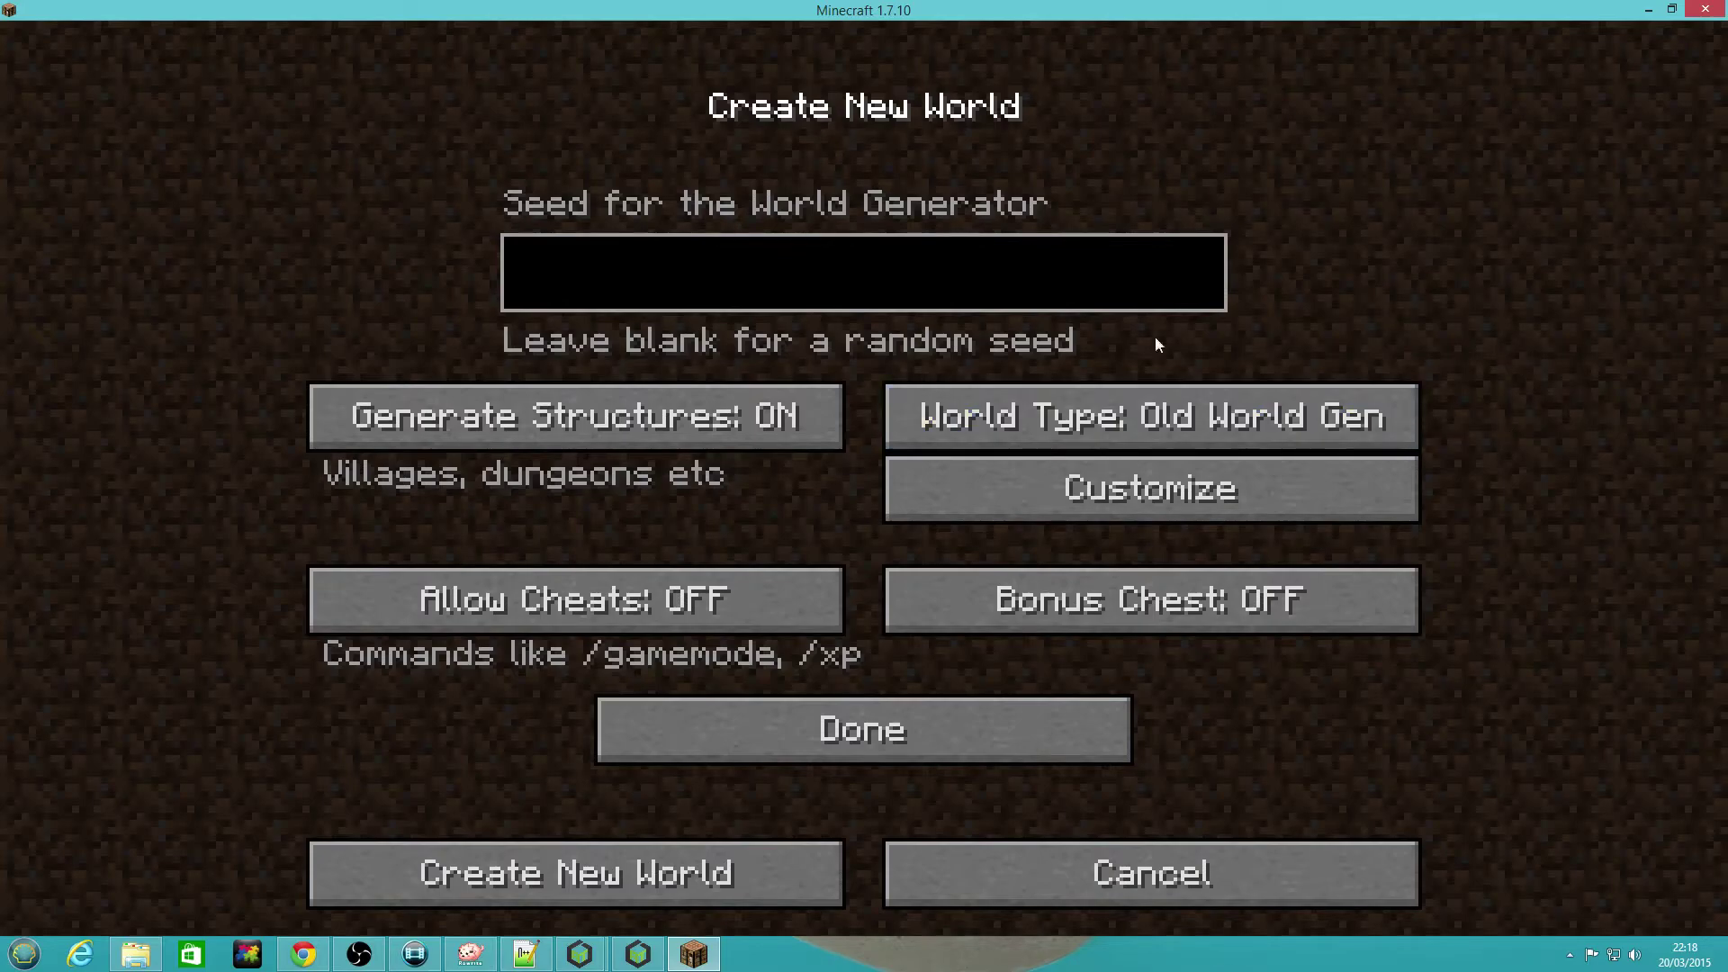
pyautogui.click(1385, 421)
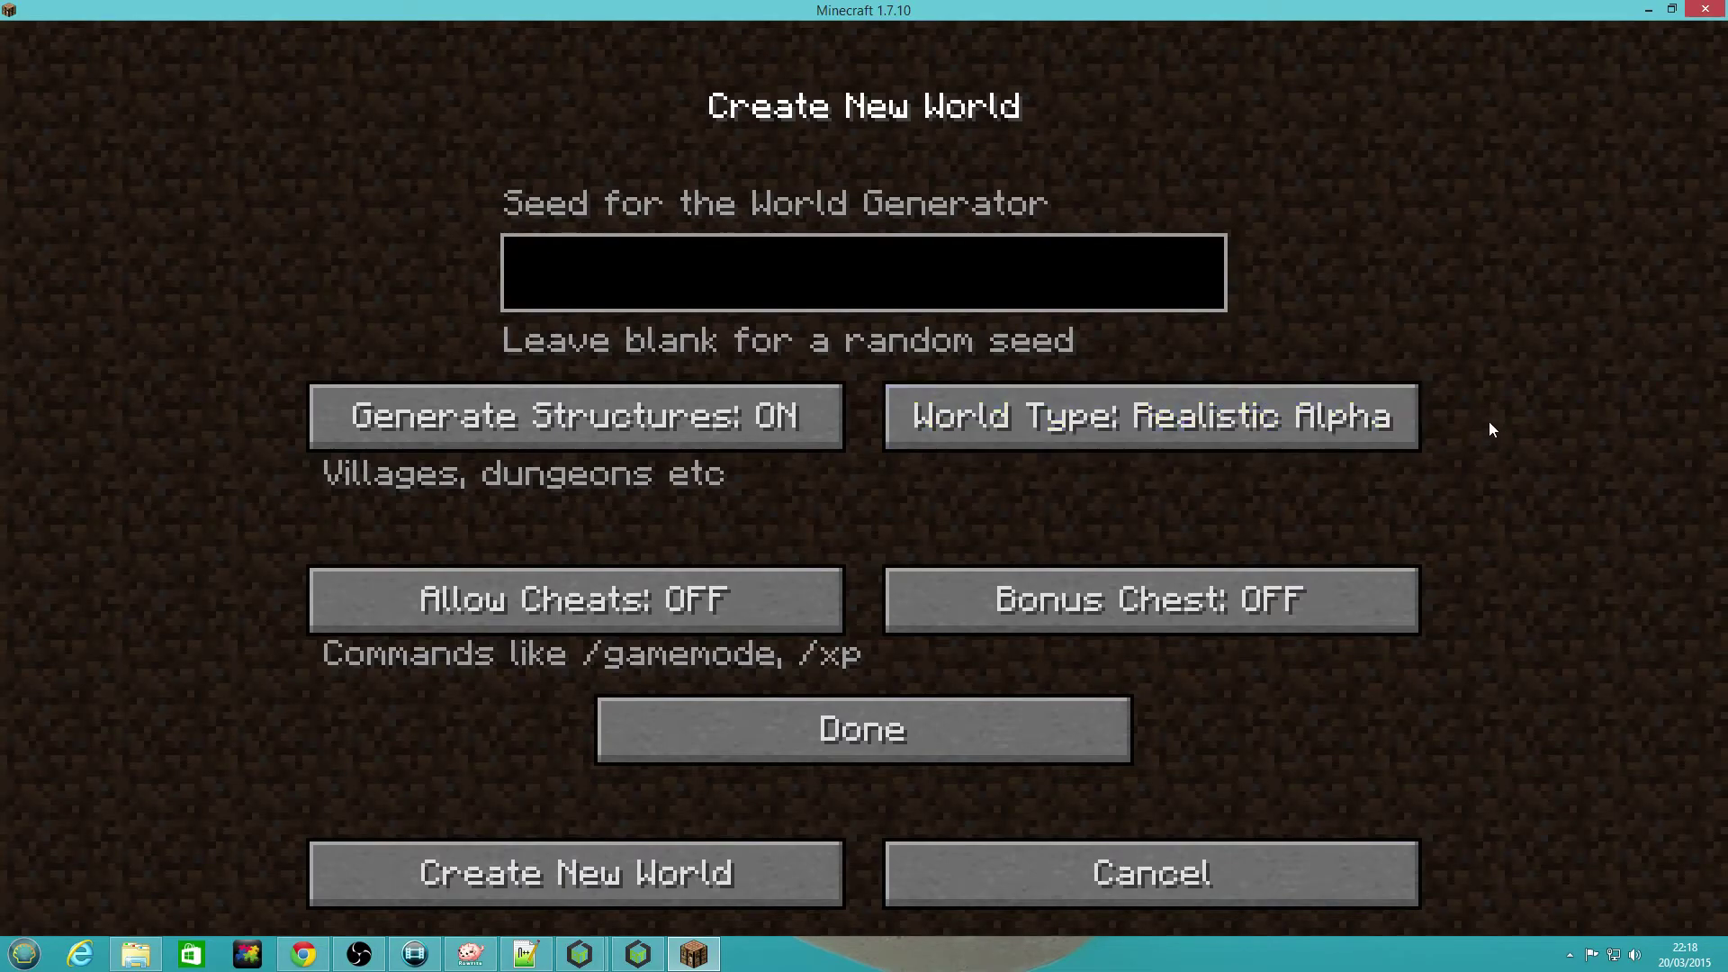
pyautogui.click(1396, 420)
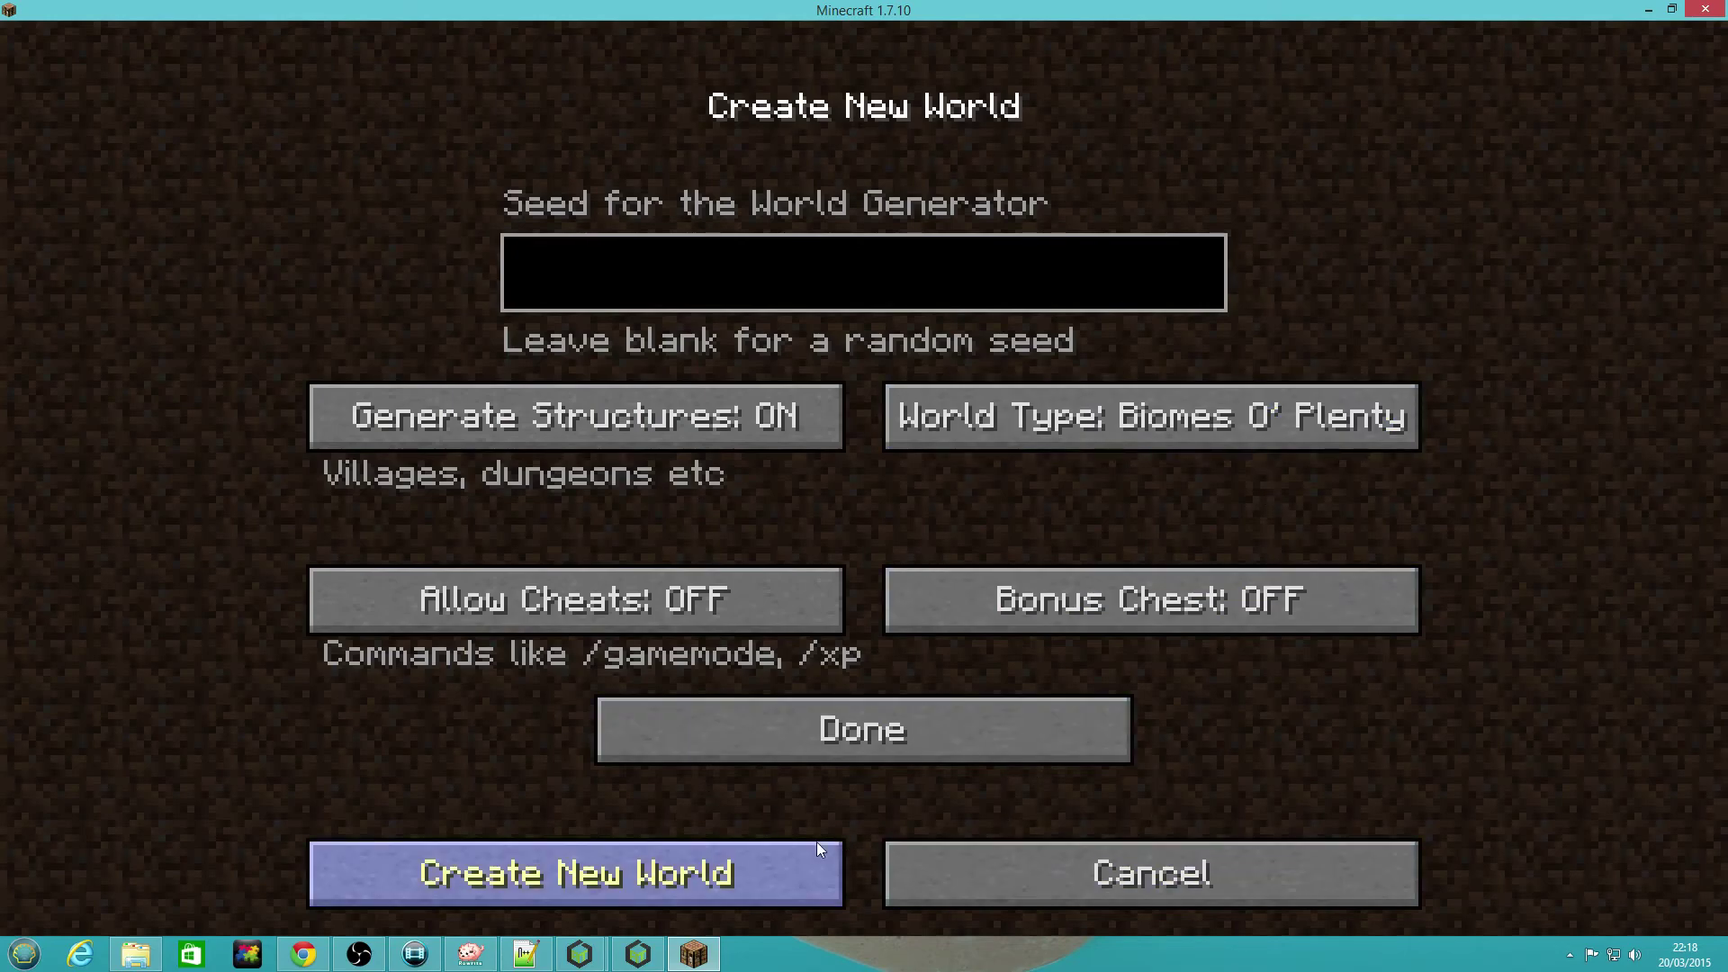
pyautogui.click(619, 866)
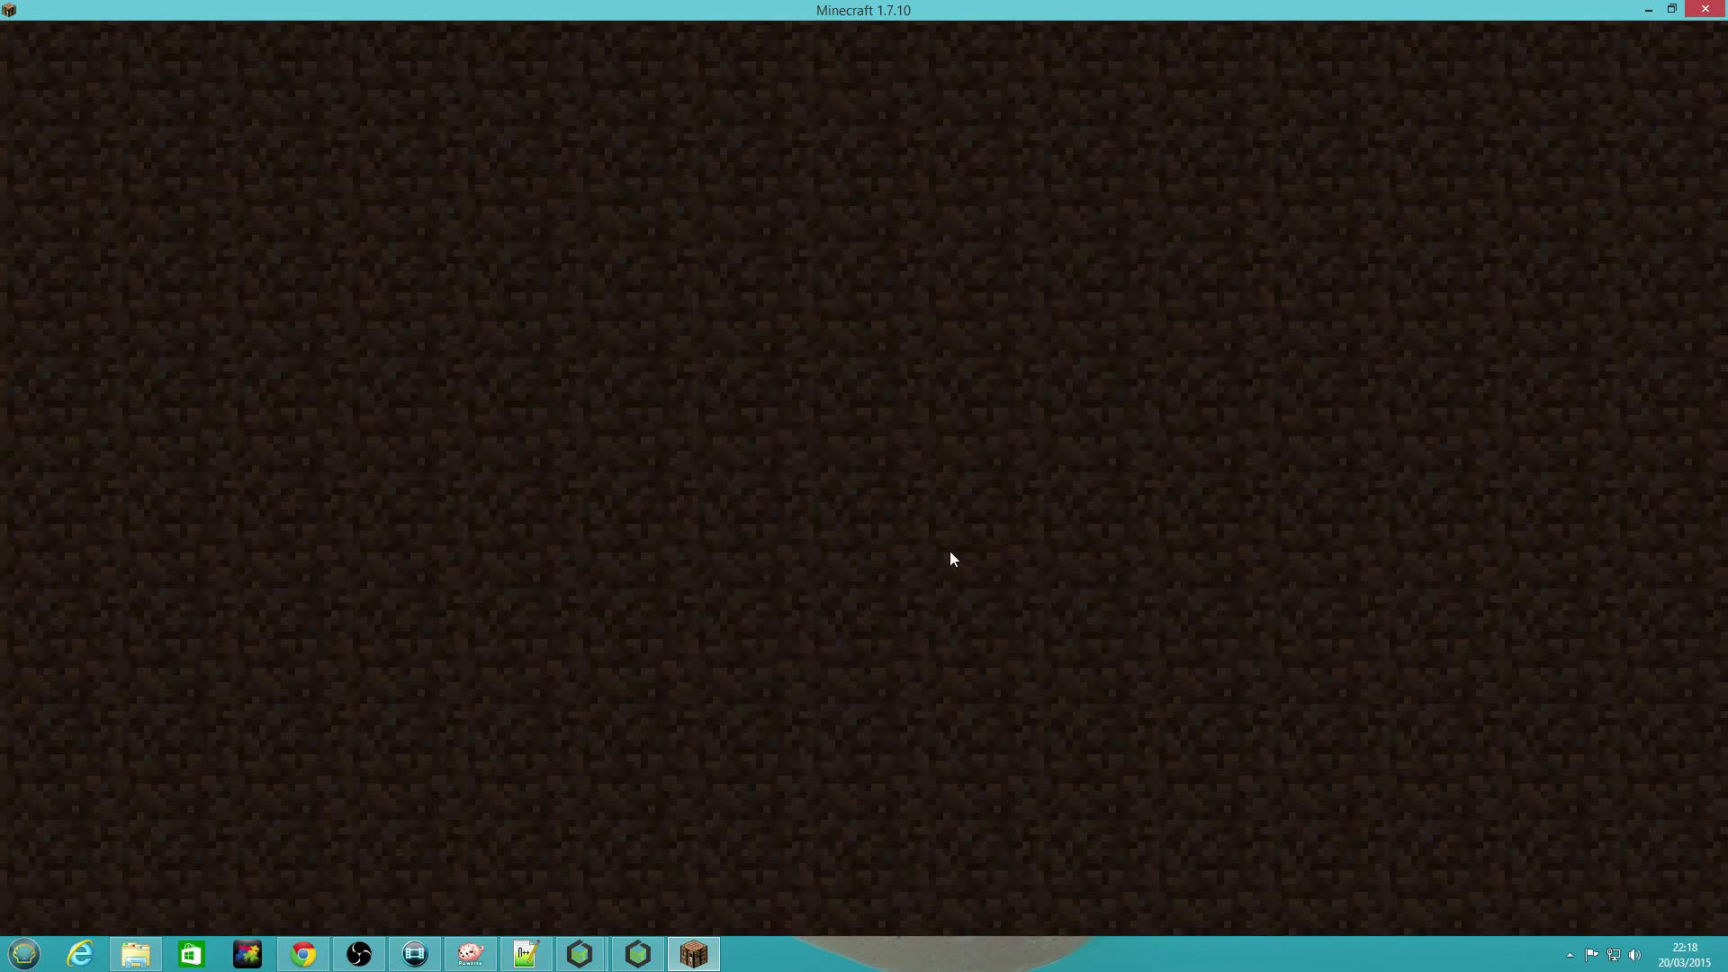